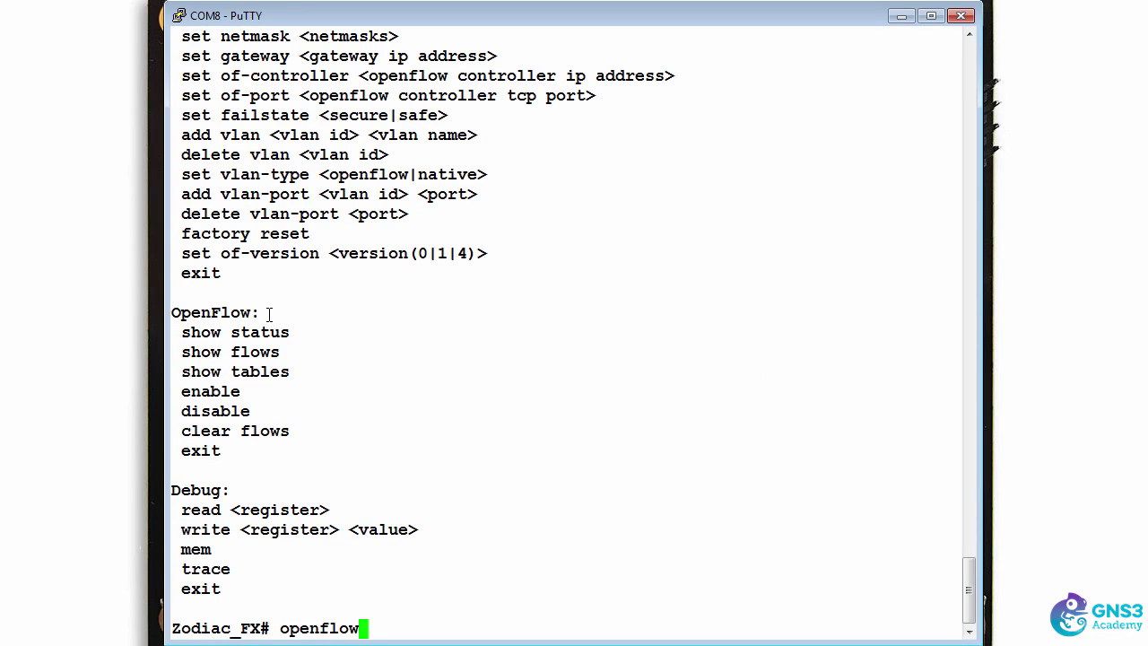
Check the Zodiac FX OpenFlow status, noting it is connected with 1 table and 1 flow.
key("Return")
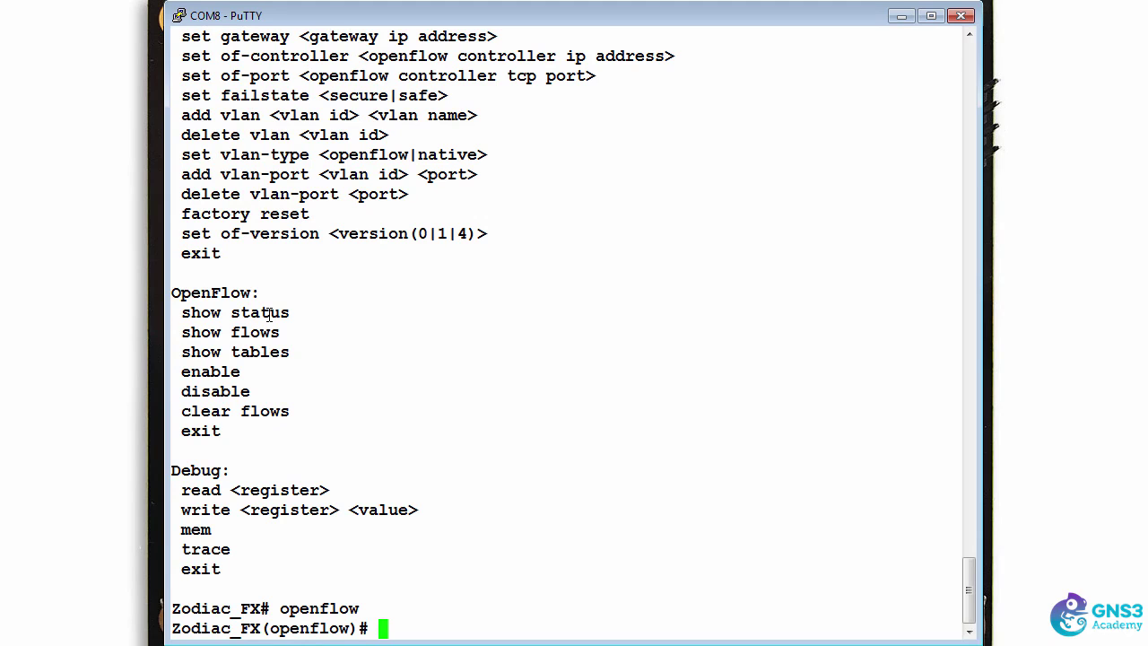
type("show status")
key("Return")
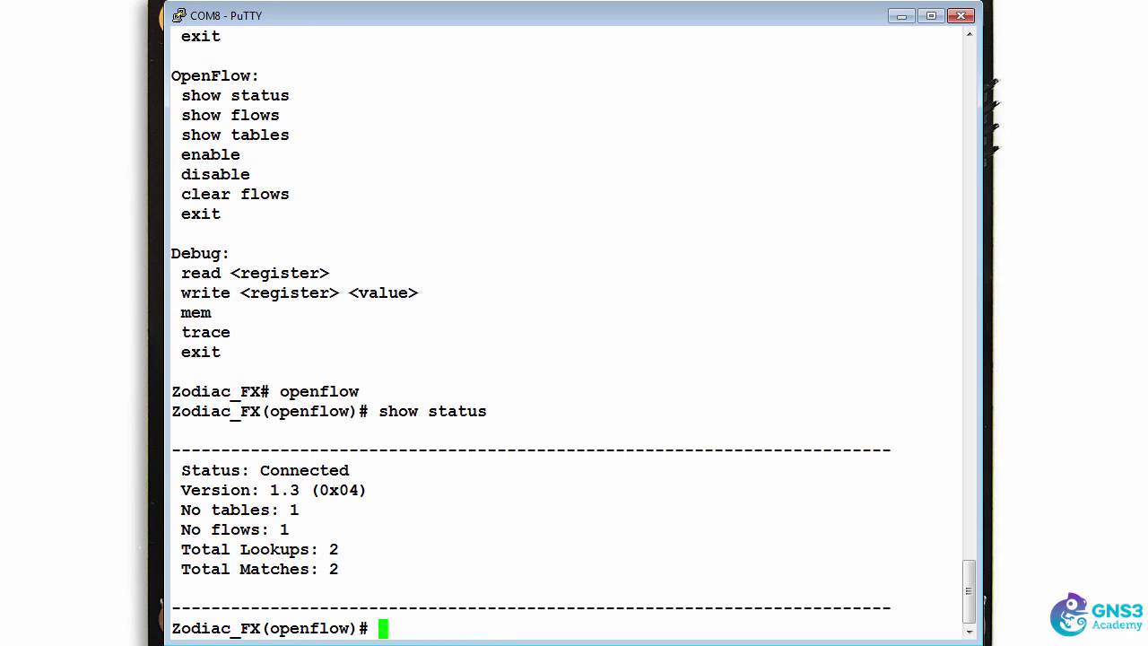
left_click_drag(194, 473, 368, 489)
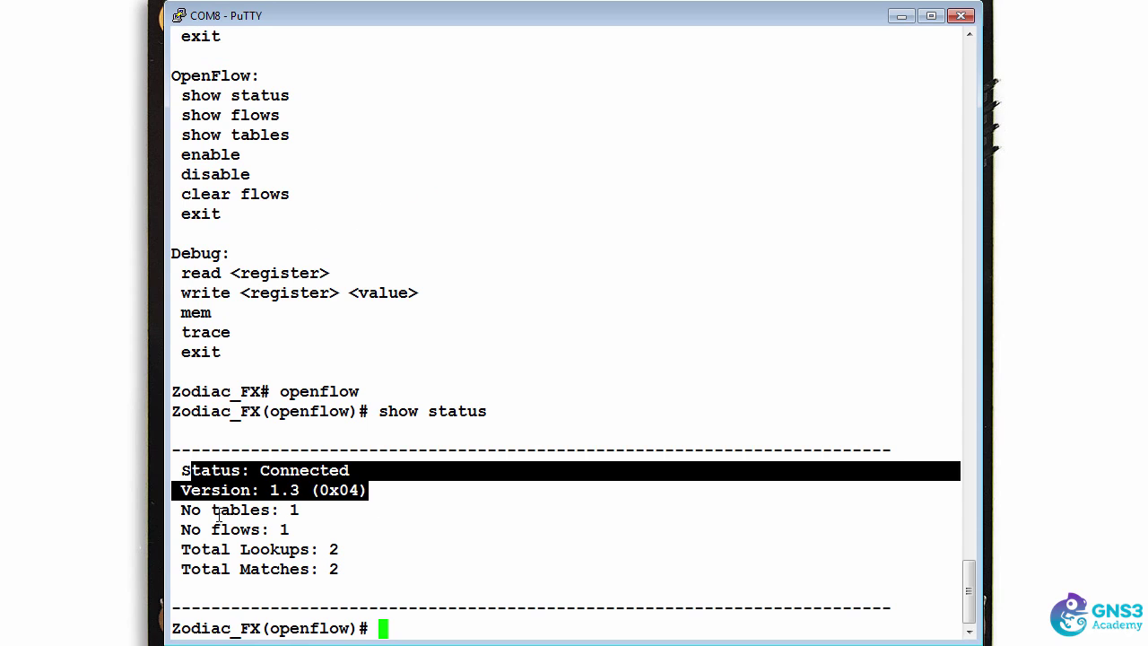
left_click_drag(183, 510, 340, 506)
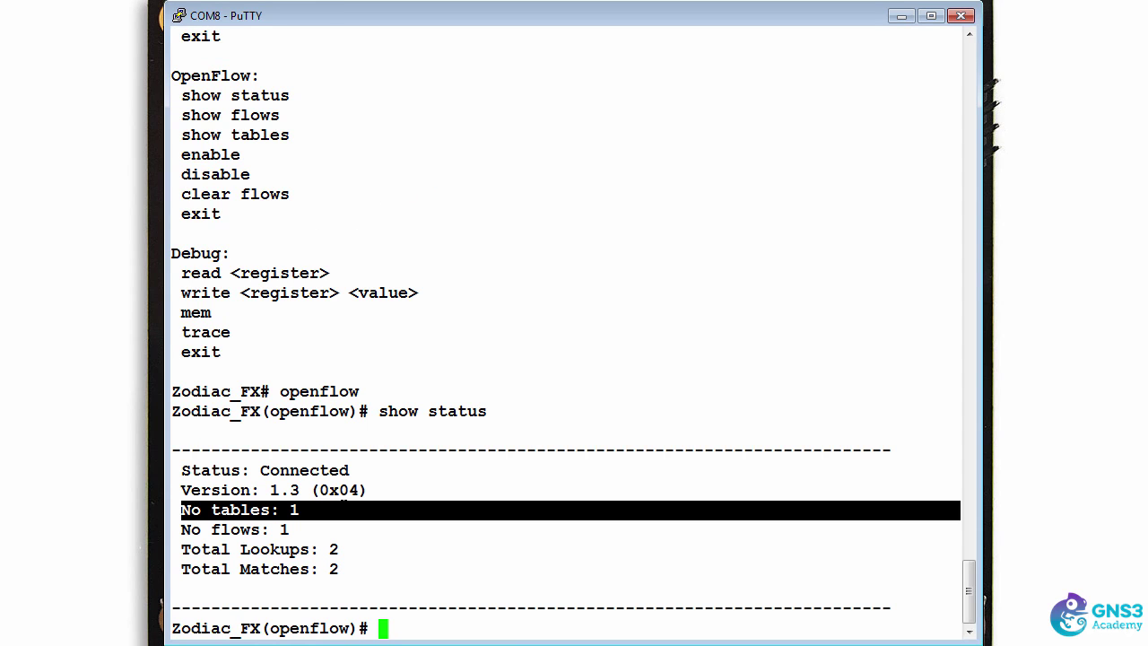
left_click_drag(186, 529, 365, 518)
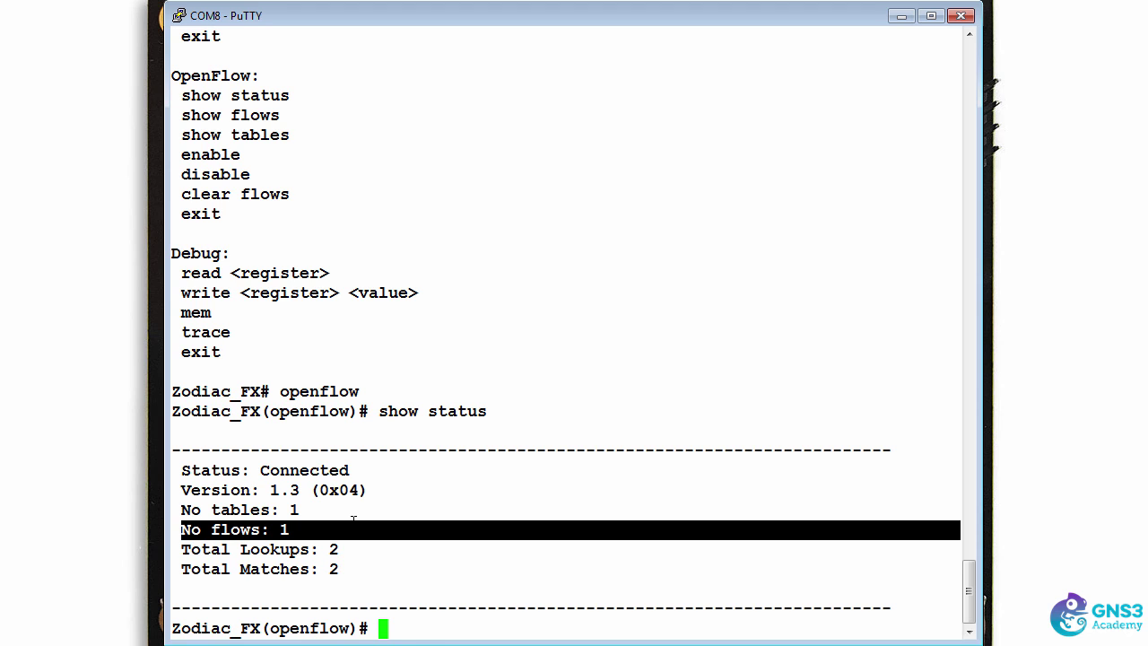
List the switch's flows and note the single flow outputting to CONTROLLER.
type("show flows")
key("Return")
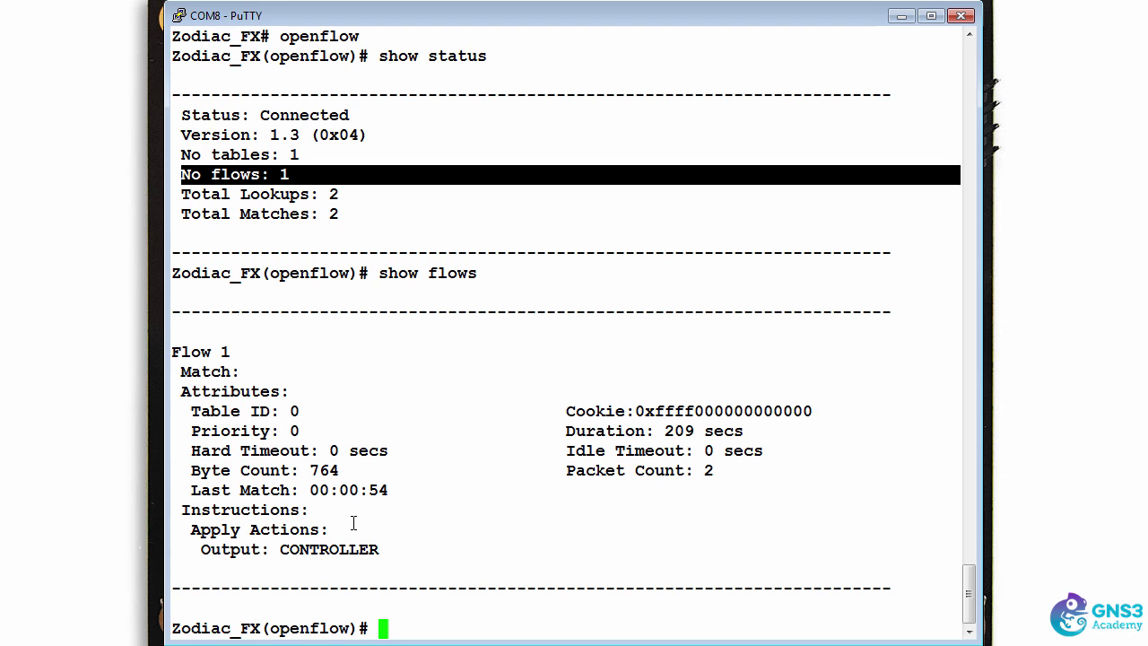
left_click_drag(186, 517, 426, 551)
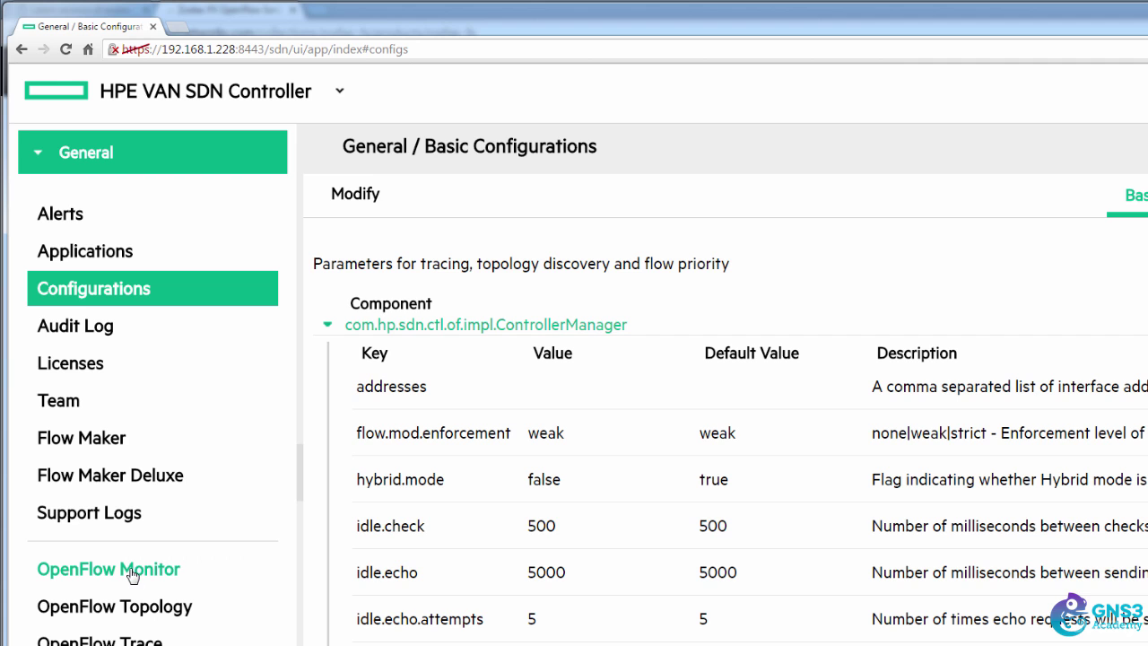
Show the Zodiac-FX datapath's ports from OpenFlow Monitor: eth0 and eth1 live, eth2 down.
left_click(131, 570)
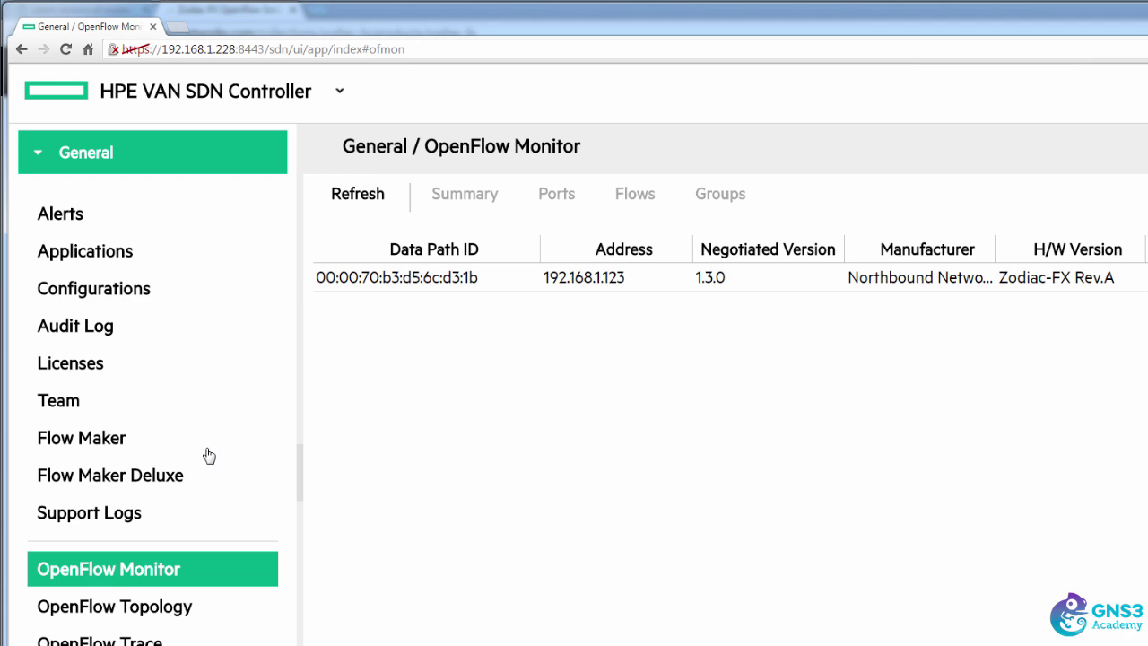
left_click(455, 287)
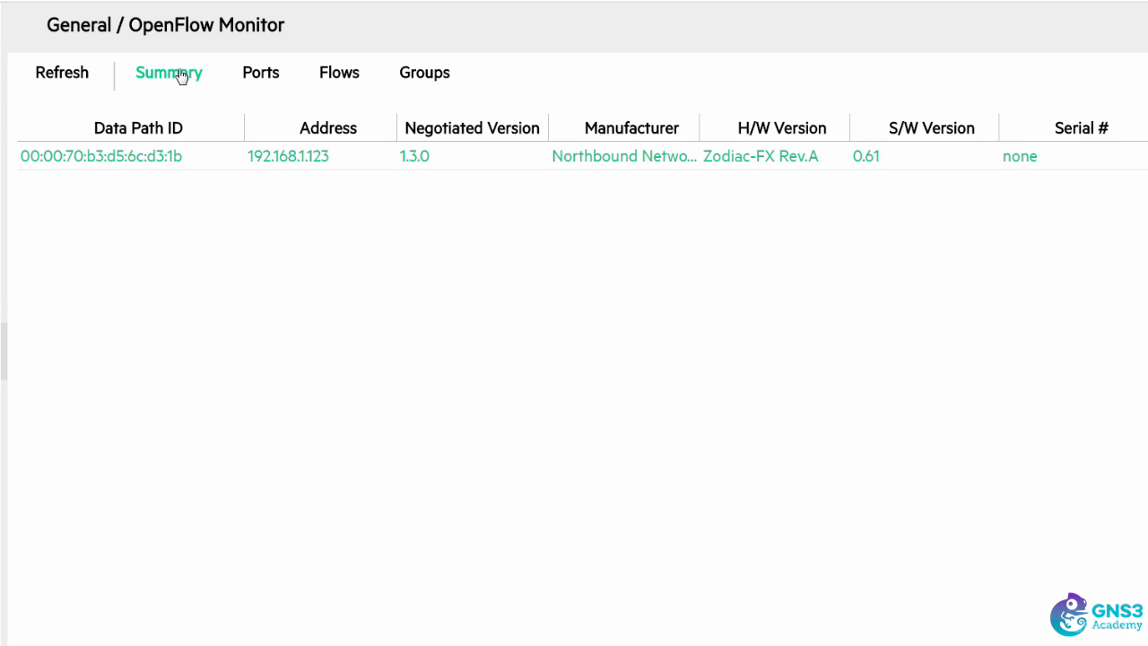
left_click(259, 74)
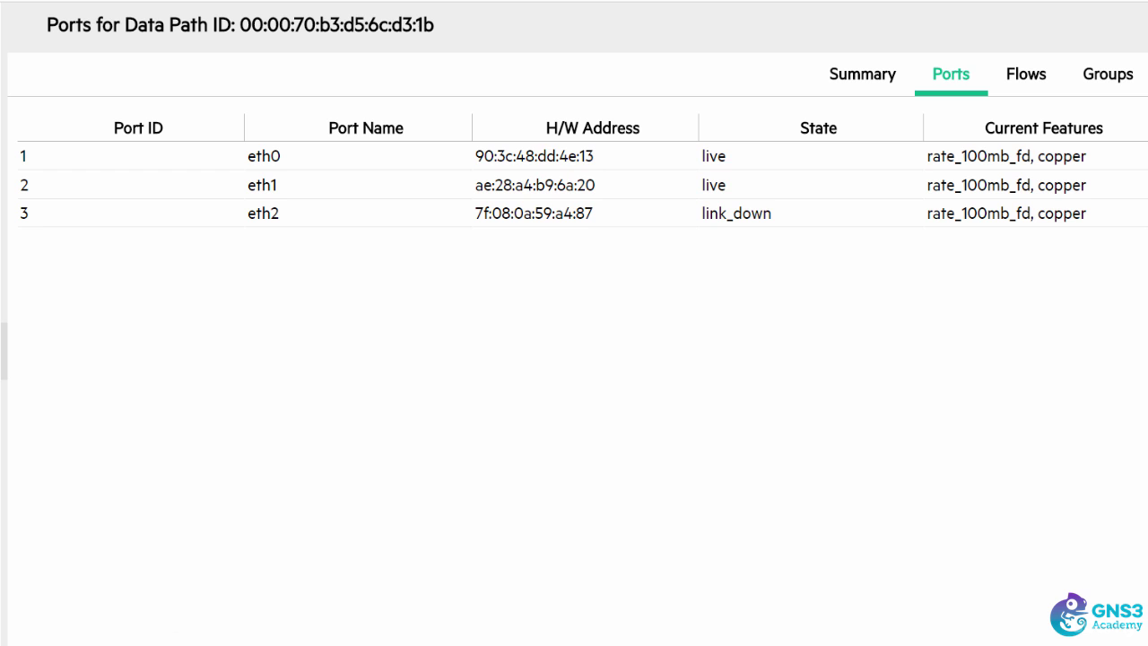
Review the switch summary: address 192.168.1.123, description, version 1.3.0, 10 tables, 0 buffers.
left_click(864, 79)
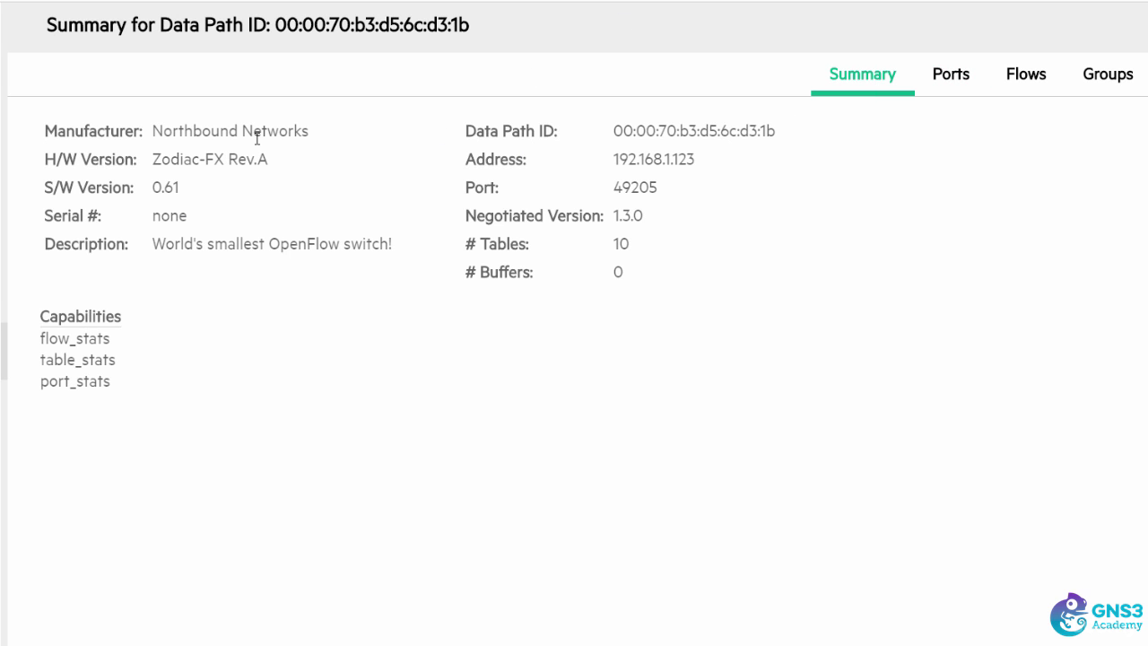
left_click_drag(703, 161, 614, 158)
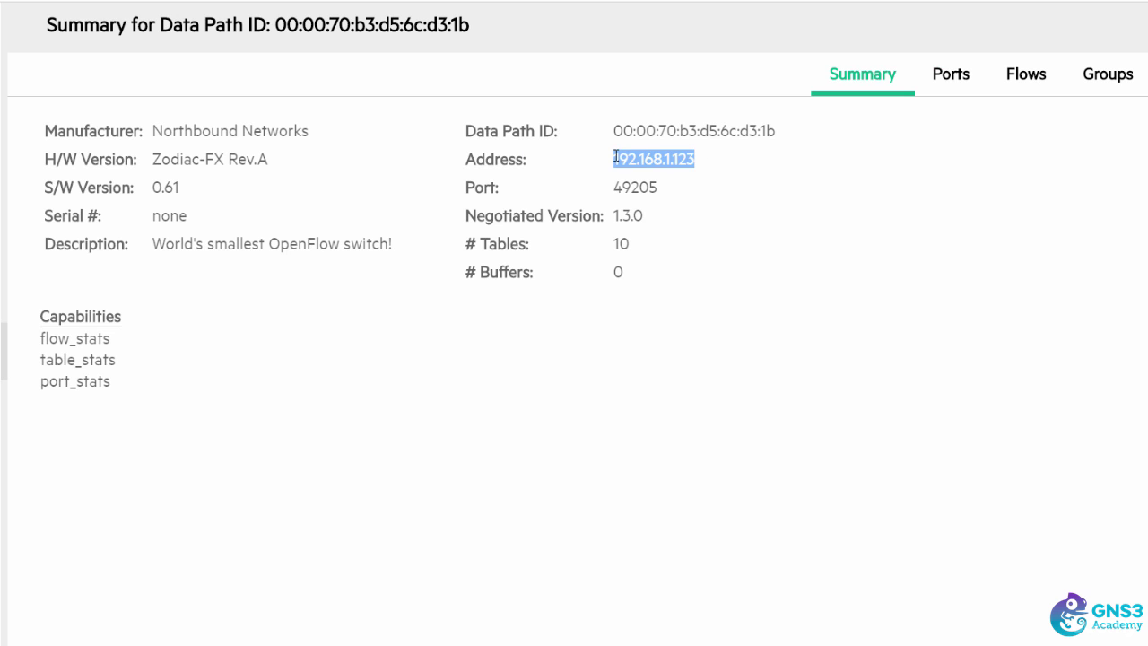
left_click(123, 398)
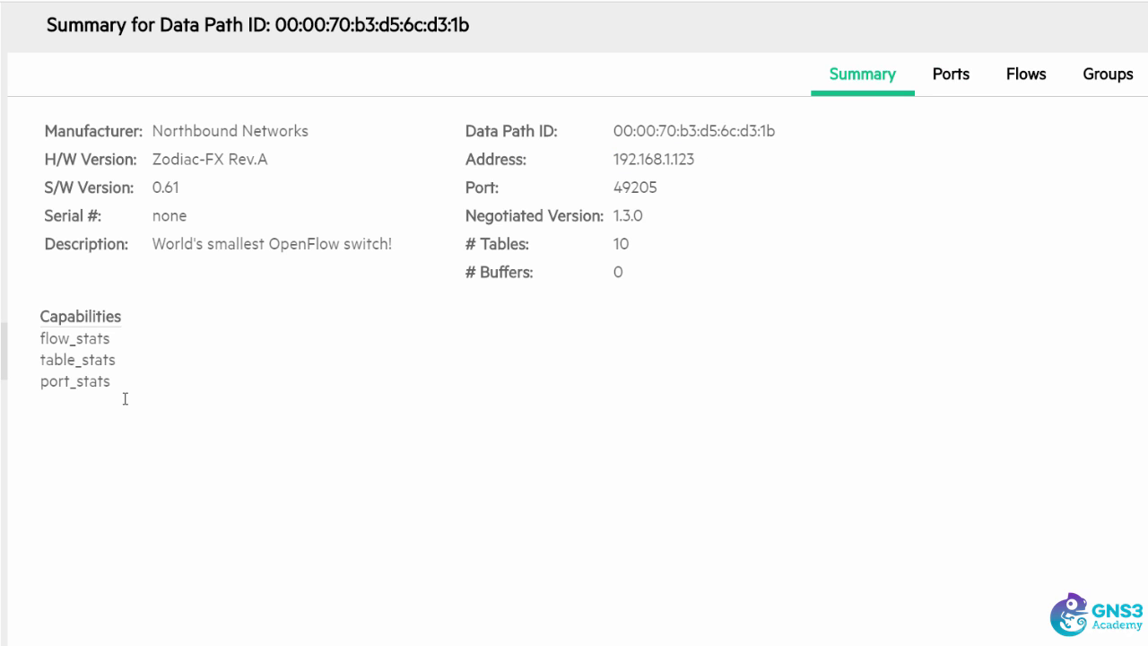
left_click_drag(166, 244, 434, 253)
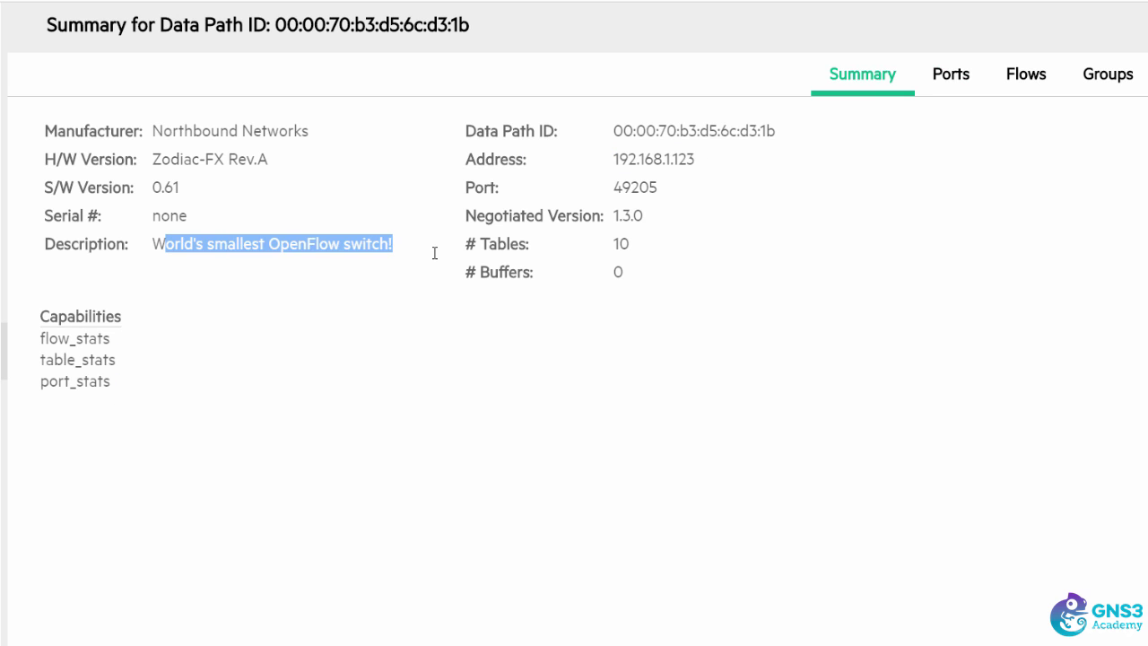
left_click_drag(619, 215, 667, 217)
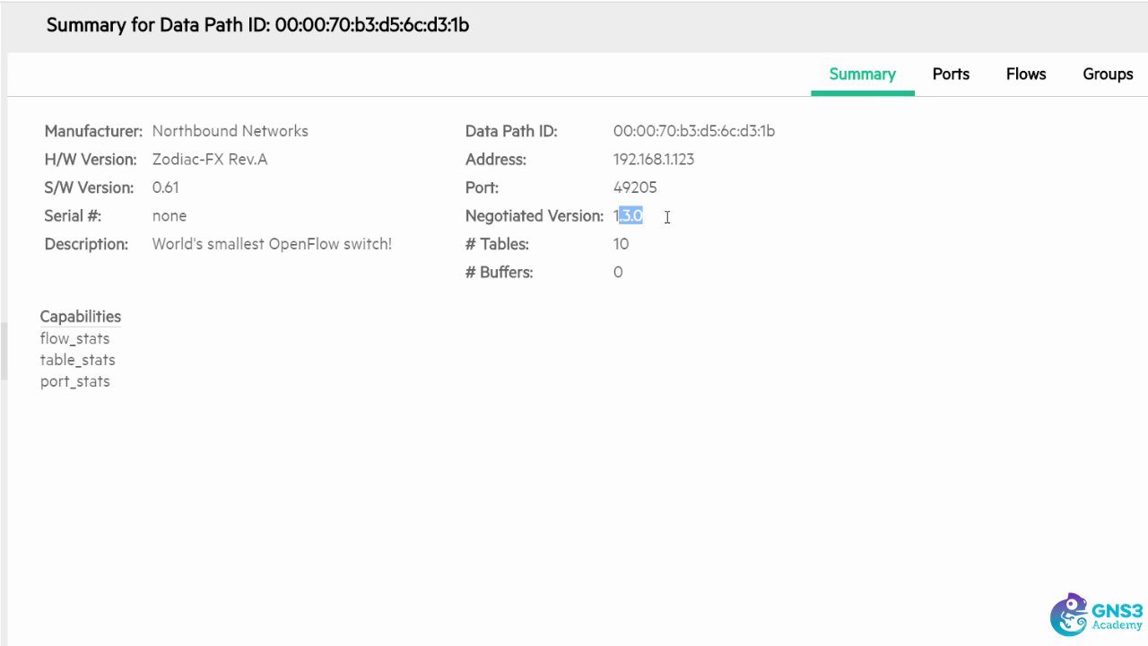
left_click_drag(492, 269, 474, 249)
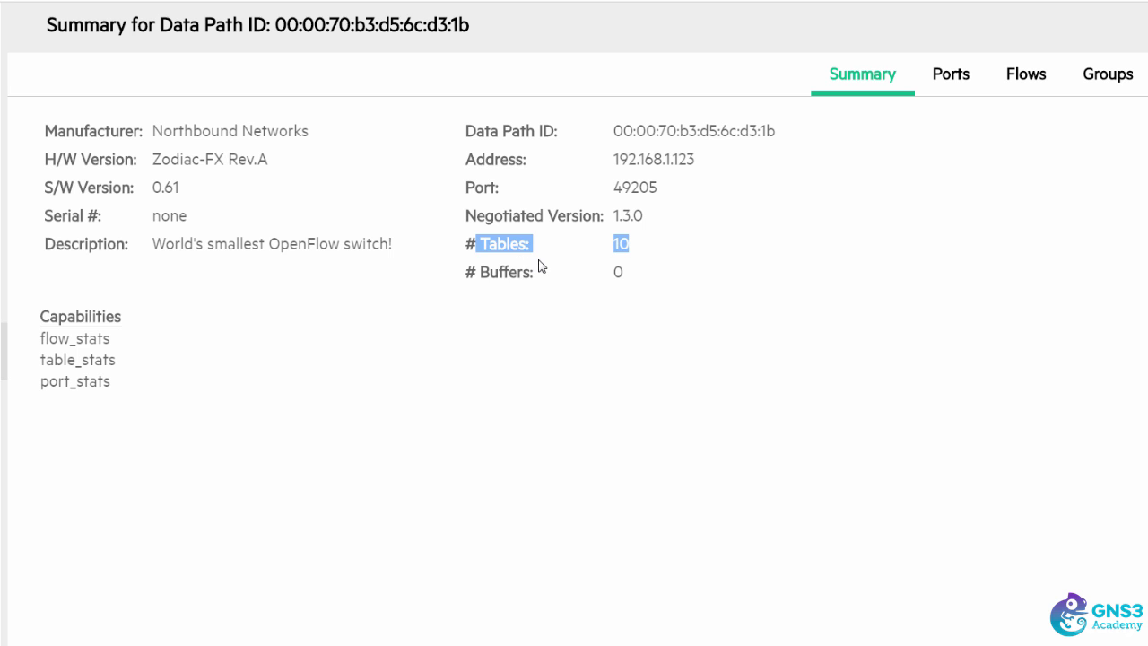
left_click_drag(498, 272, 633, 274)
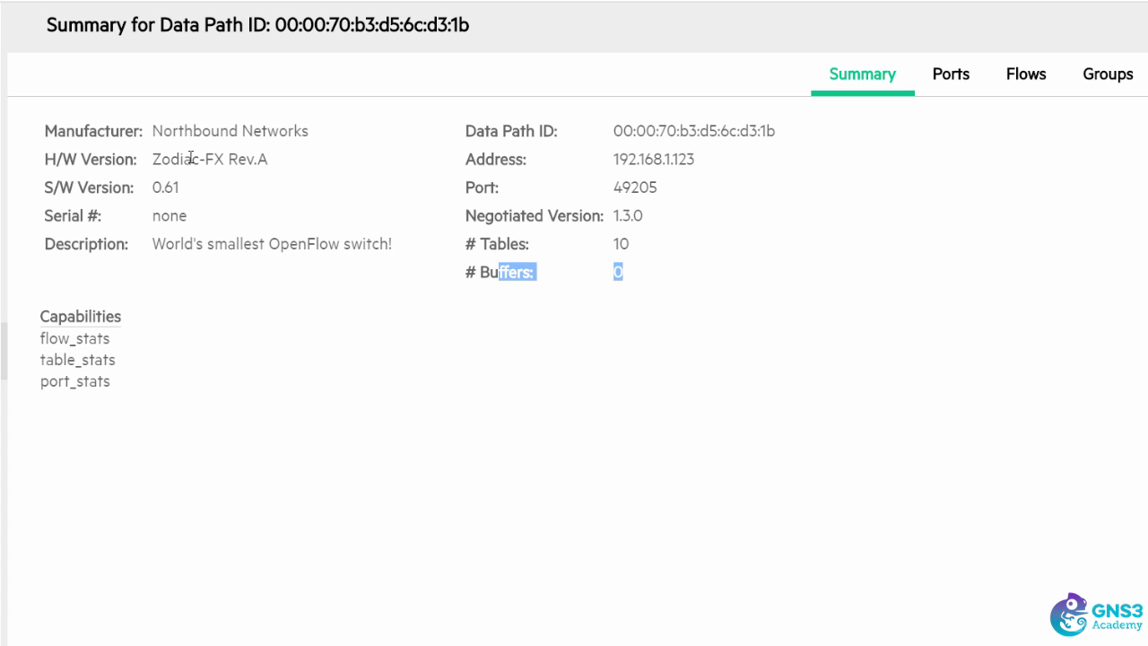
Note software version 0.61, then expand the single CONTROLLER-bound flow in the flow list.
left_click_drag(189, 189, 141, 187)
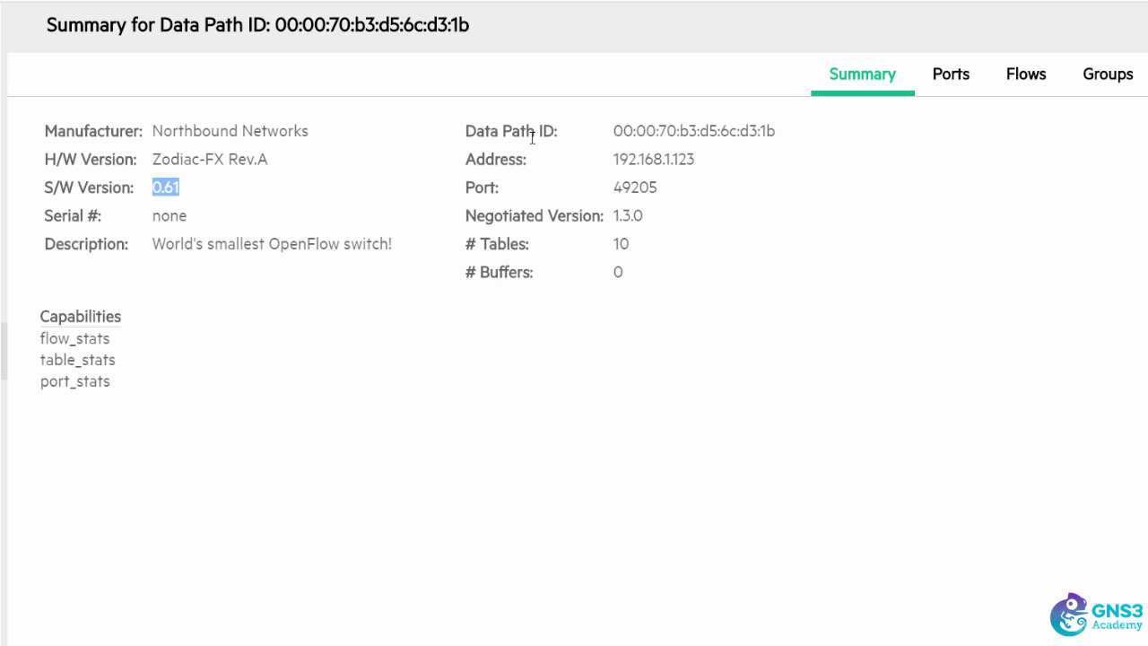
left_click(1025, 75)
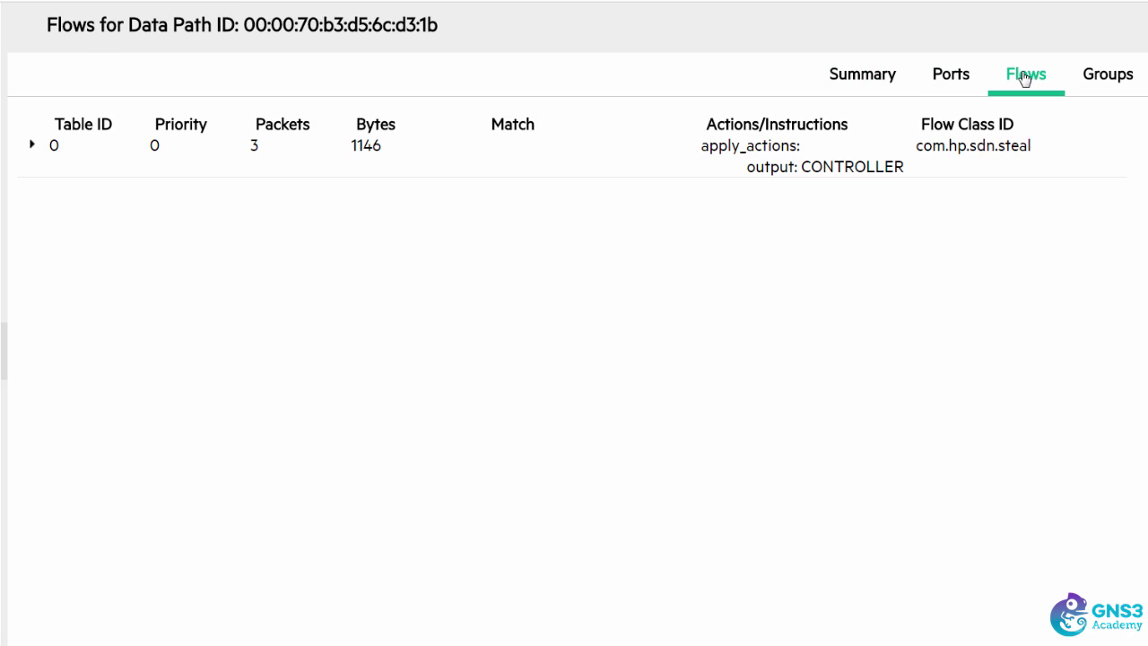
left_click(41, 147)
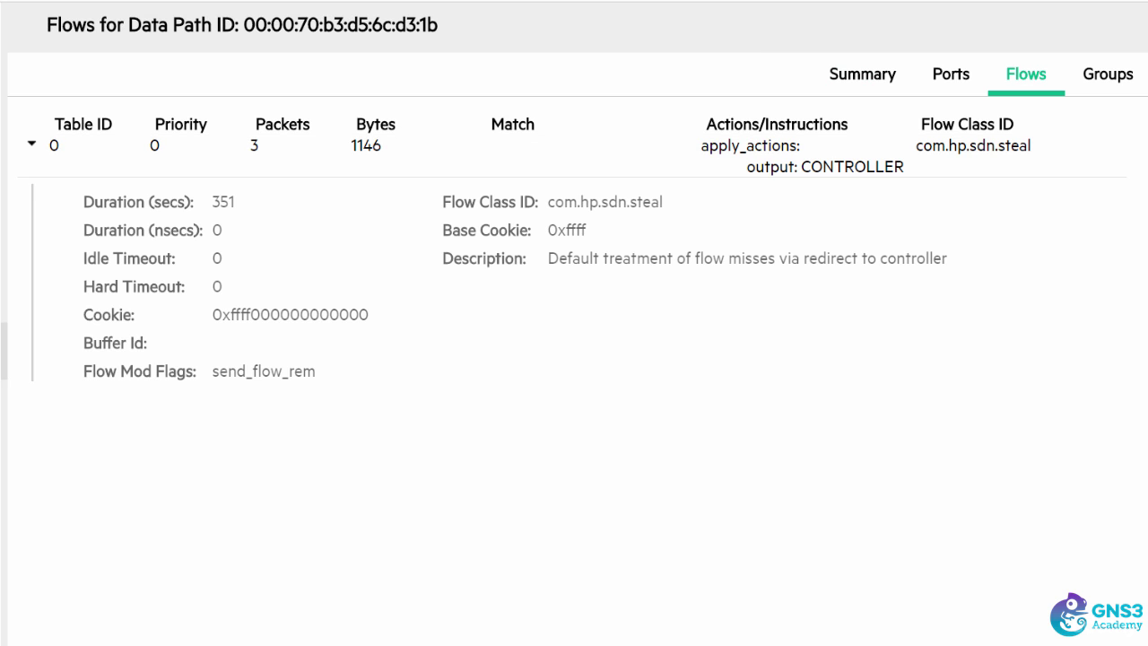
Log in to the Raspberry Pi and confirm eth0 has address 10.1.1.101.
type("pi")
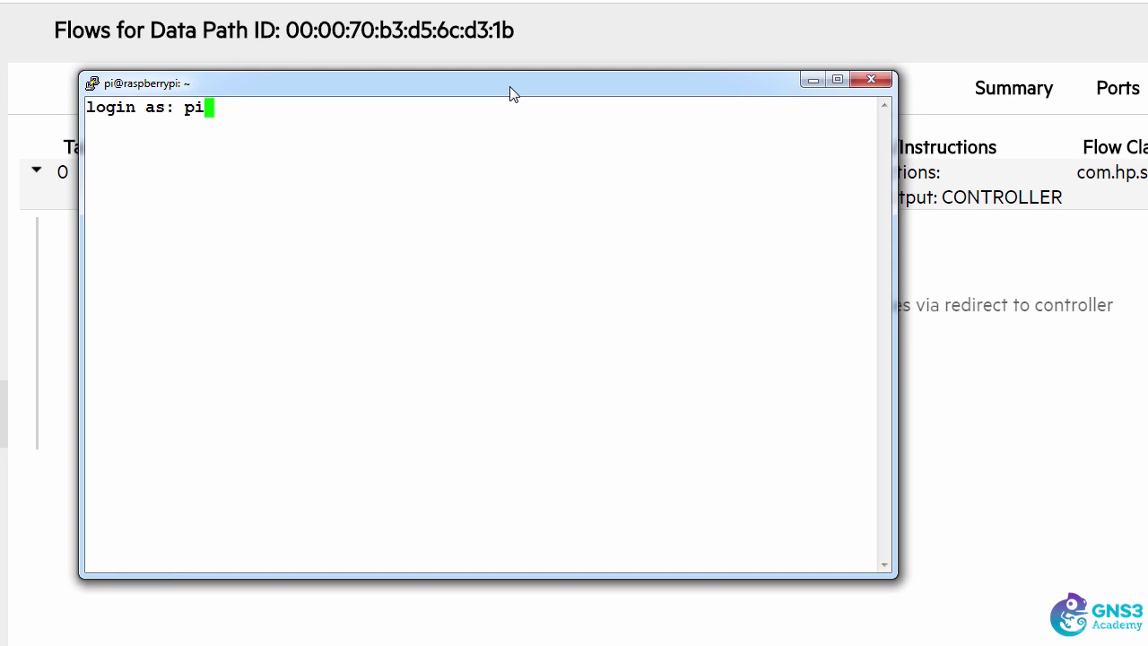
key("Return")
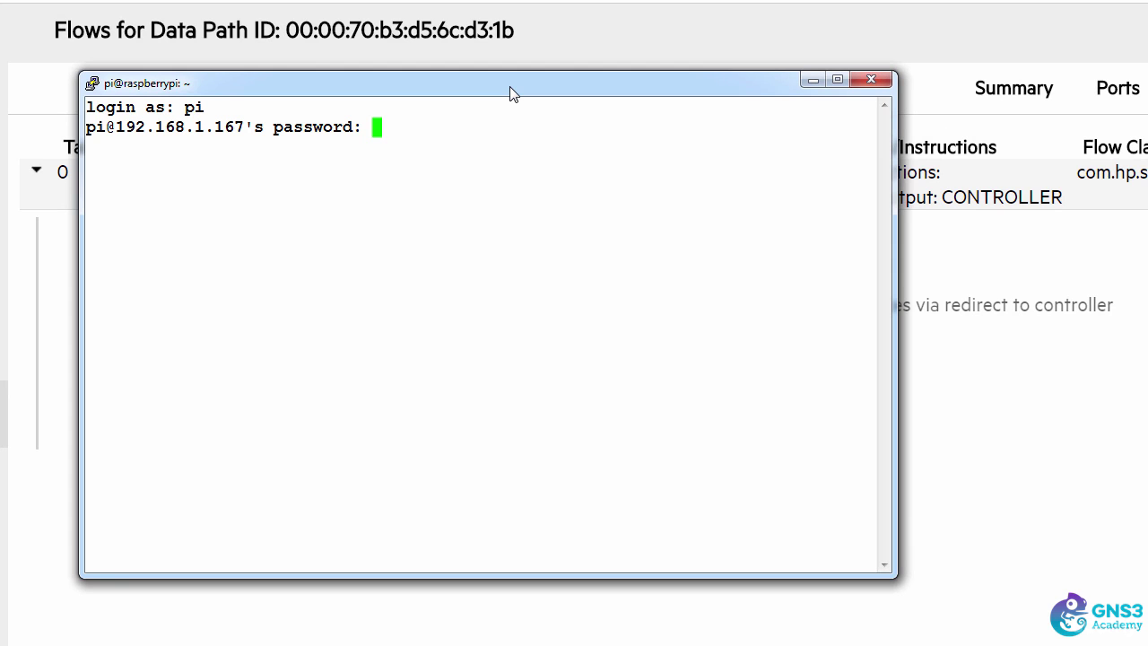
key("Return")
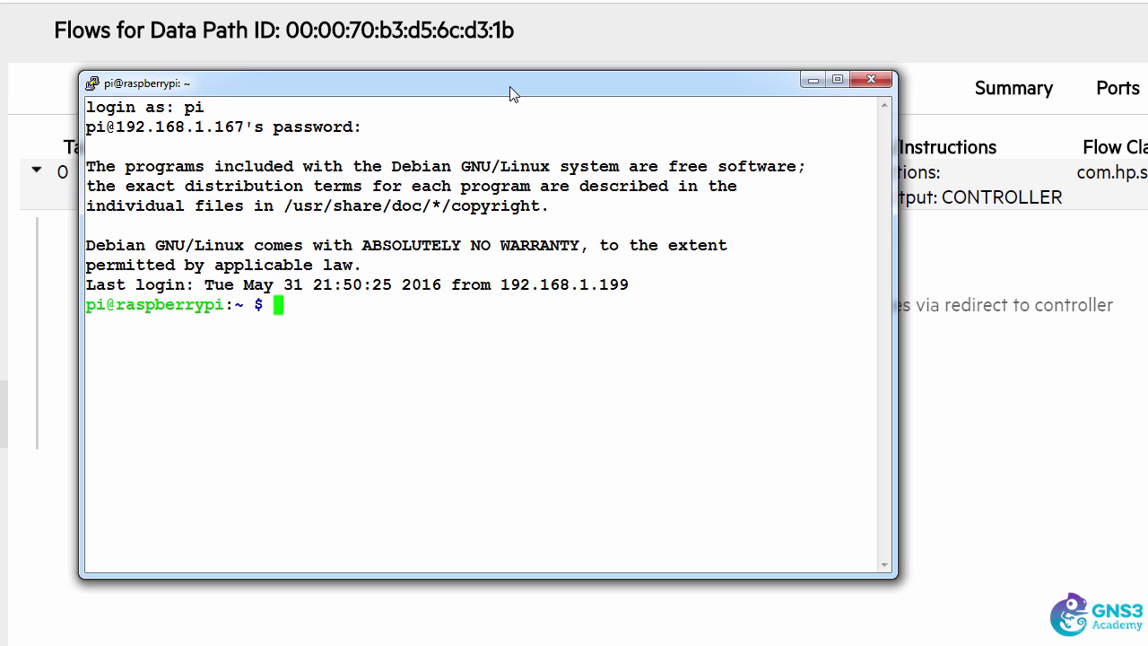
type("ifconfig eth0")
key("Return")
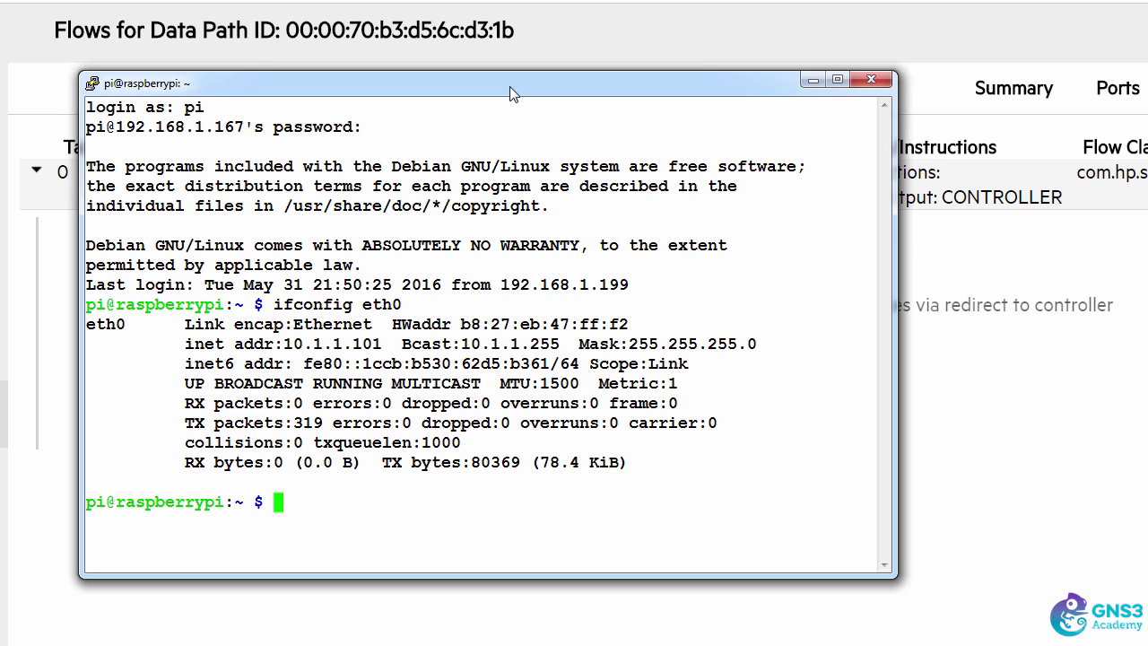
Ping 10.1.1.102, then rerun the same ping prefixed with sudo.
type("ping 10.1.1.102")
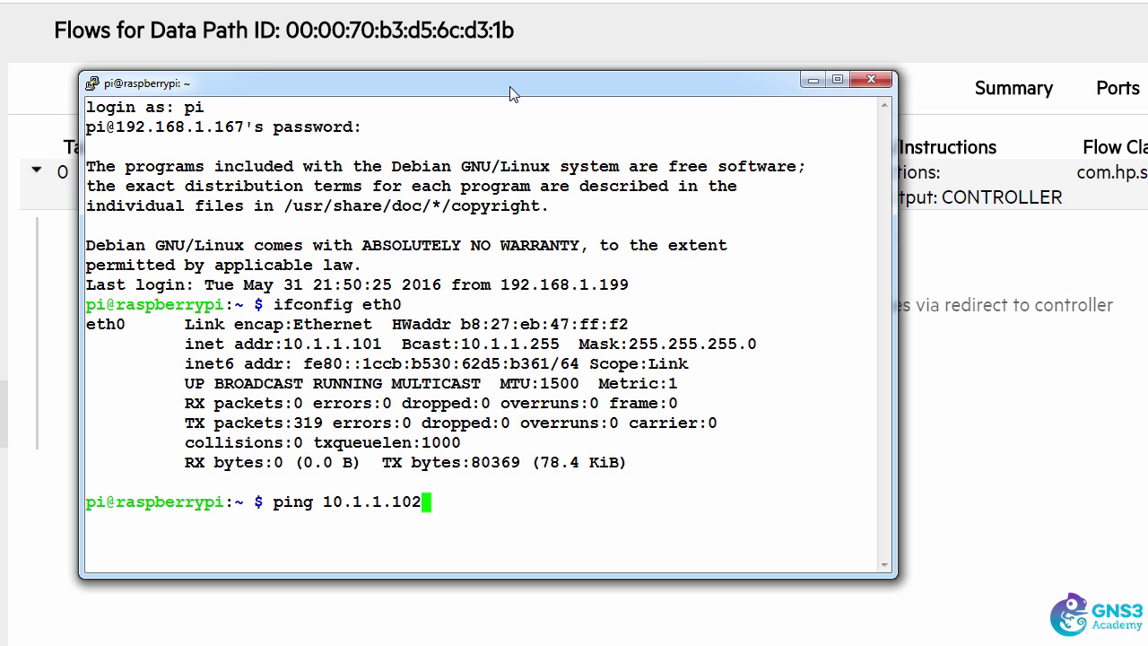
key("Return")
key("Up")
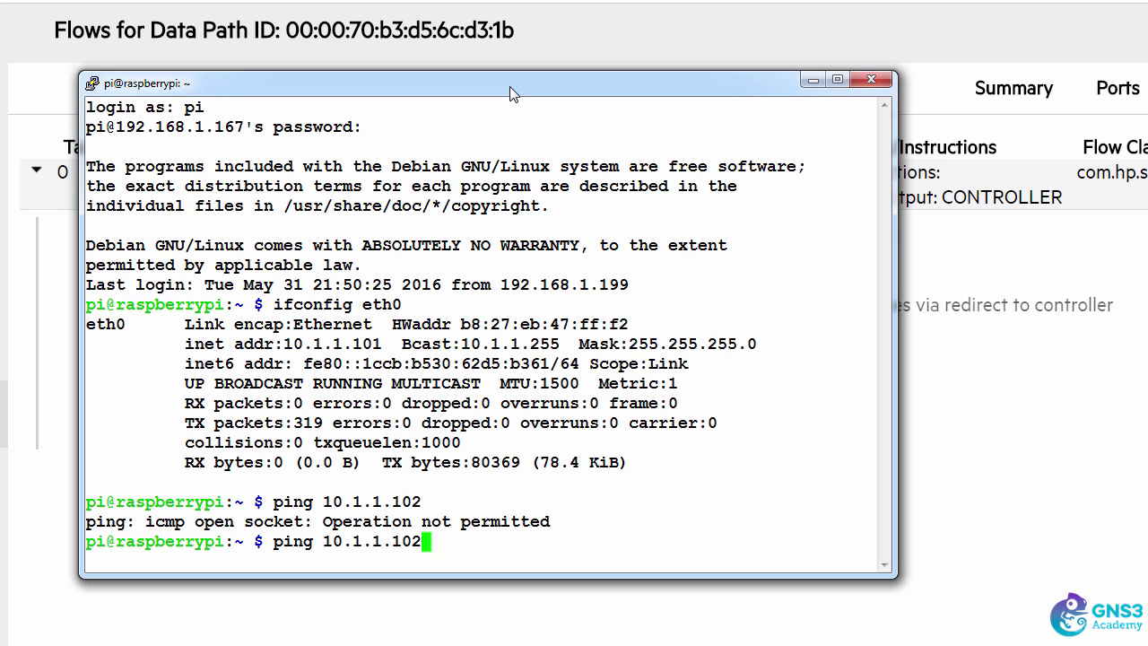
key("Home")
type("sydo")
key("BackSpace")
key("BackSpace")
key("BackSpace")
key("BackSpace")
key("BackSpace")
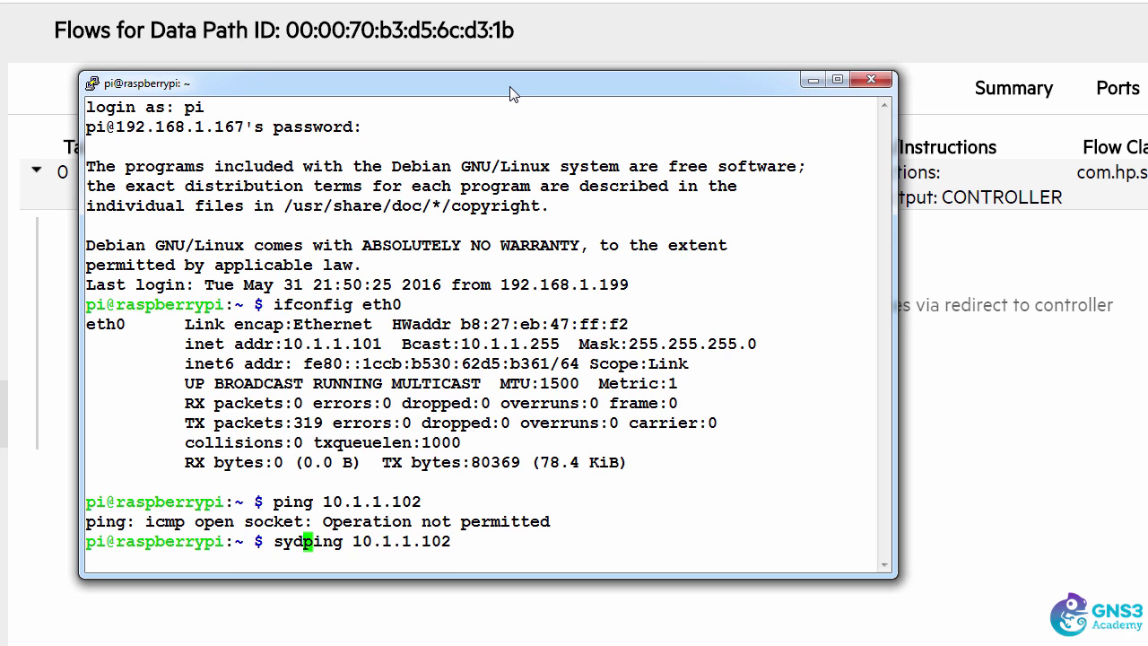
type("sudo")
key("Return")
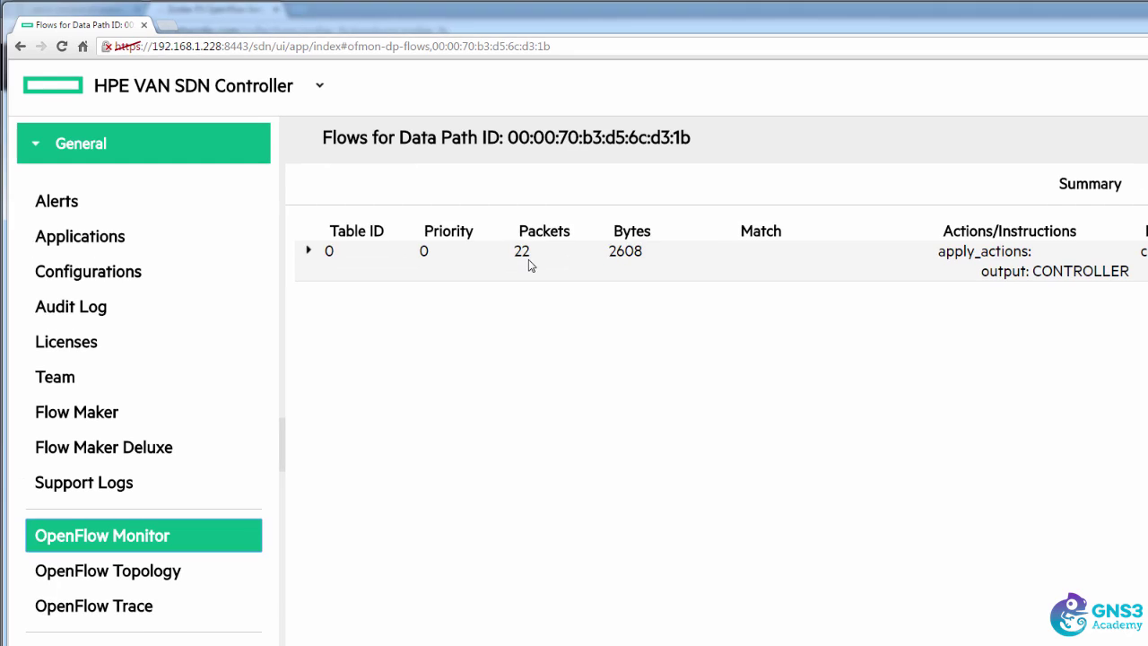
Reload the flow counters, then open the switch's flow table in Flow Maker Deluxe.
key("alt+Tab")
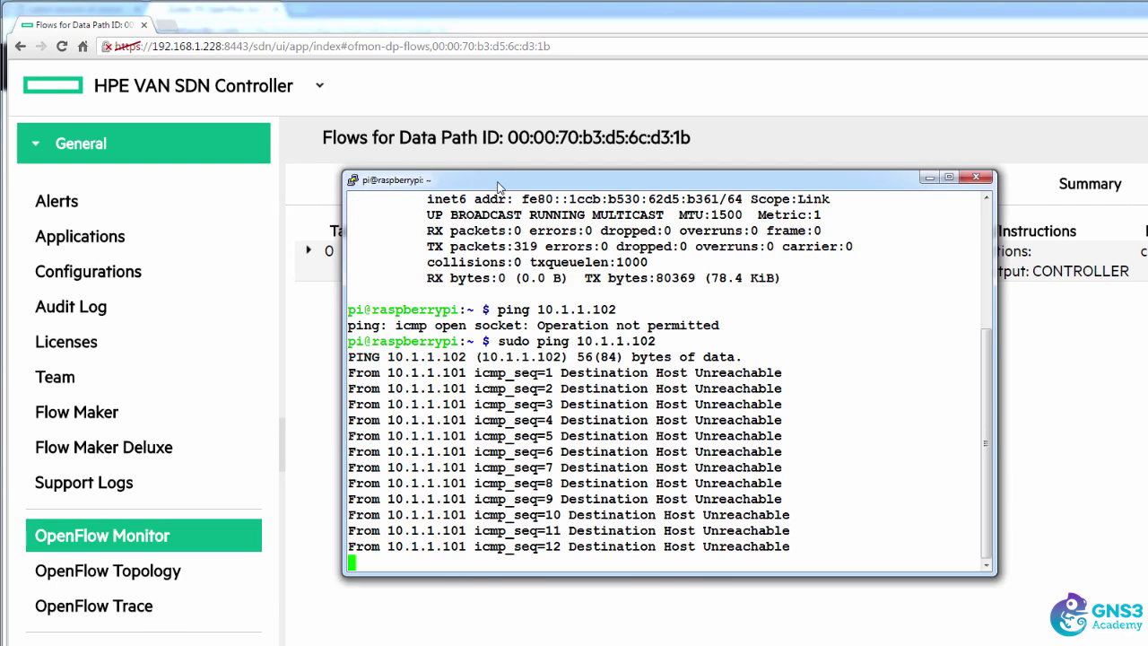
left_click_drag(499, 186, 480, 290)
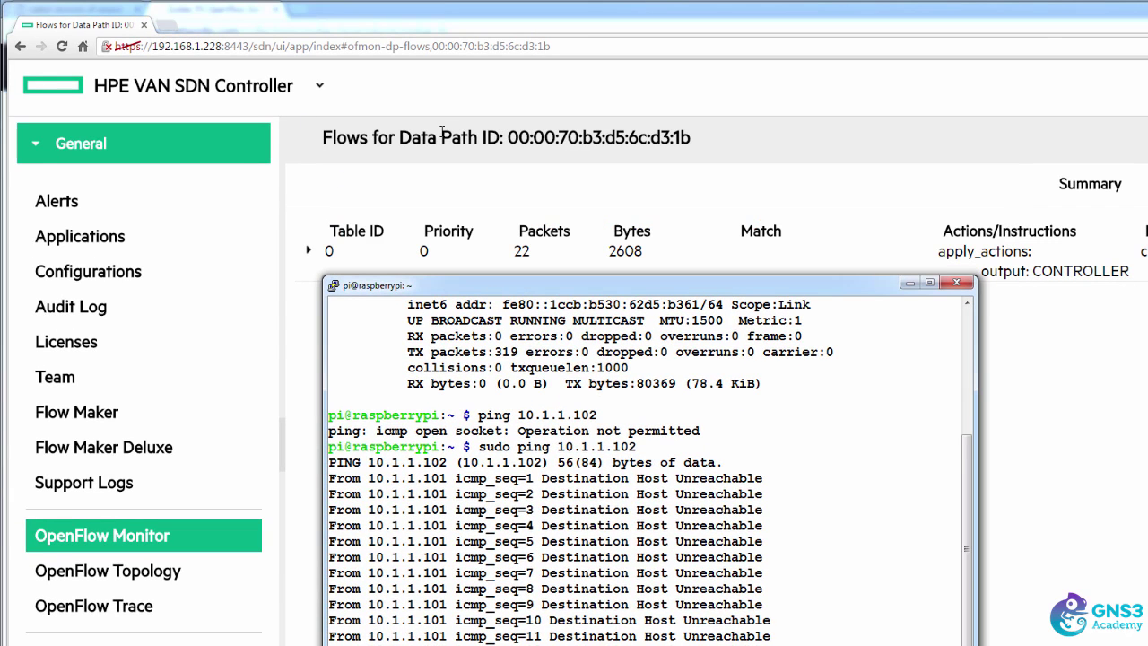
left_click(340, 115)
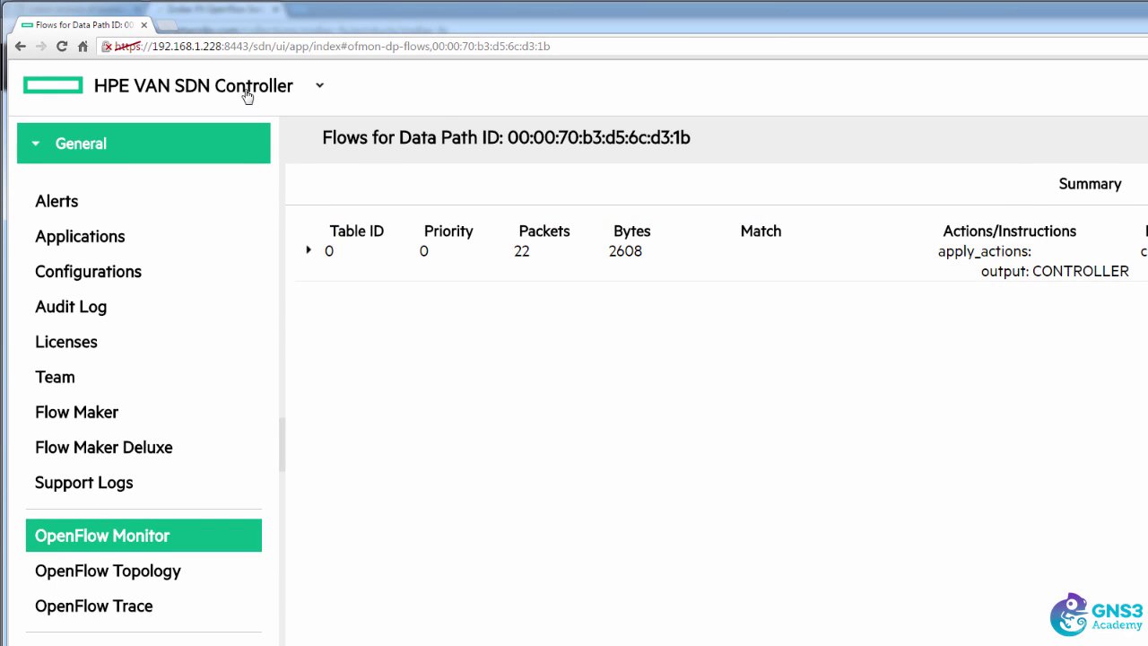
left_click(63, 47)
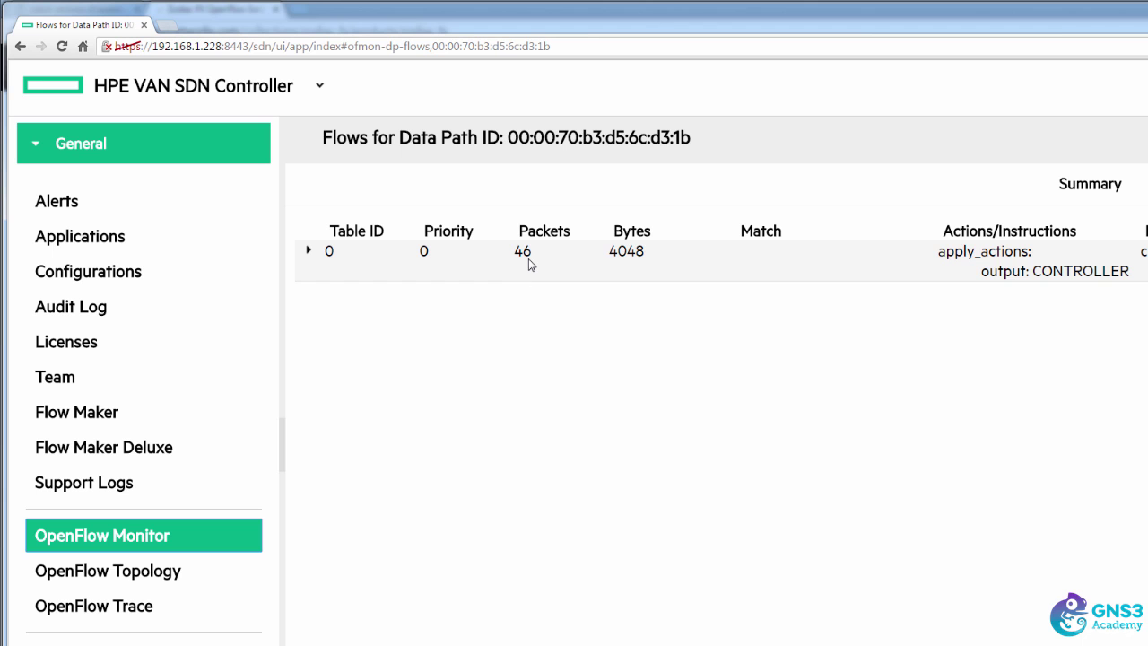
left_click(132, 438)
left_click(458, 260)
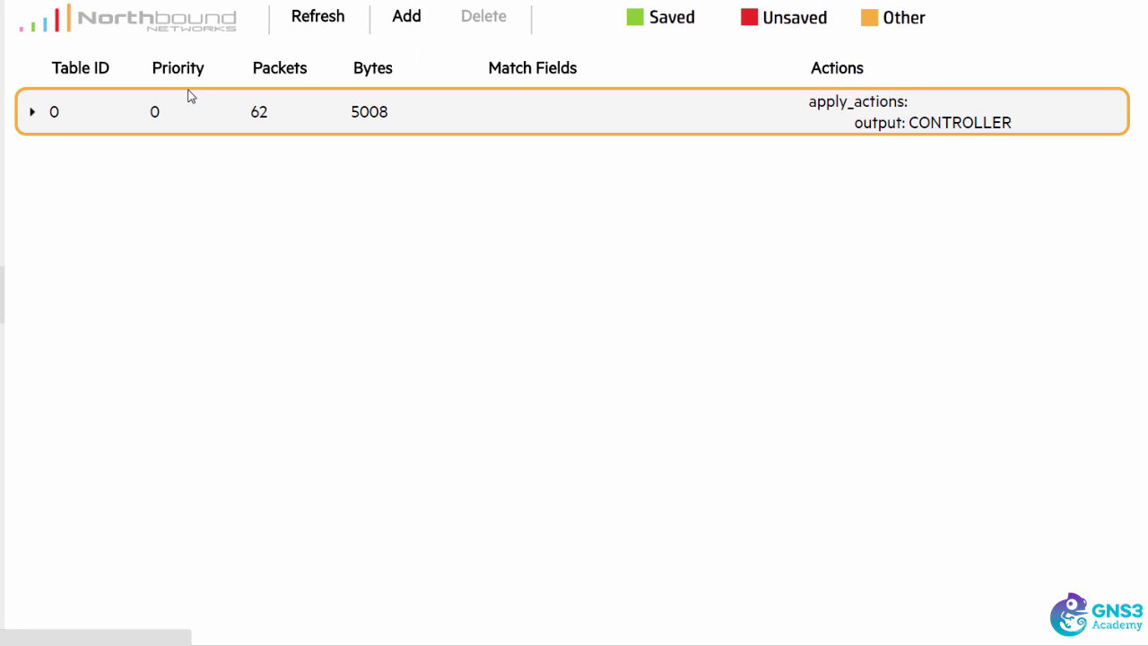
Start a new flow matching In Port 1 with Table ID 0.
left_click(405, 17)
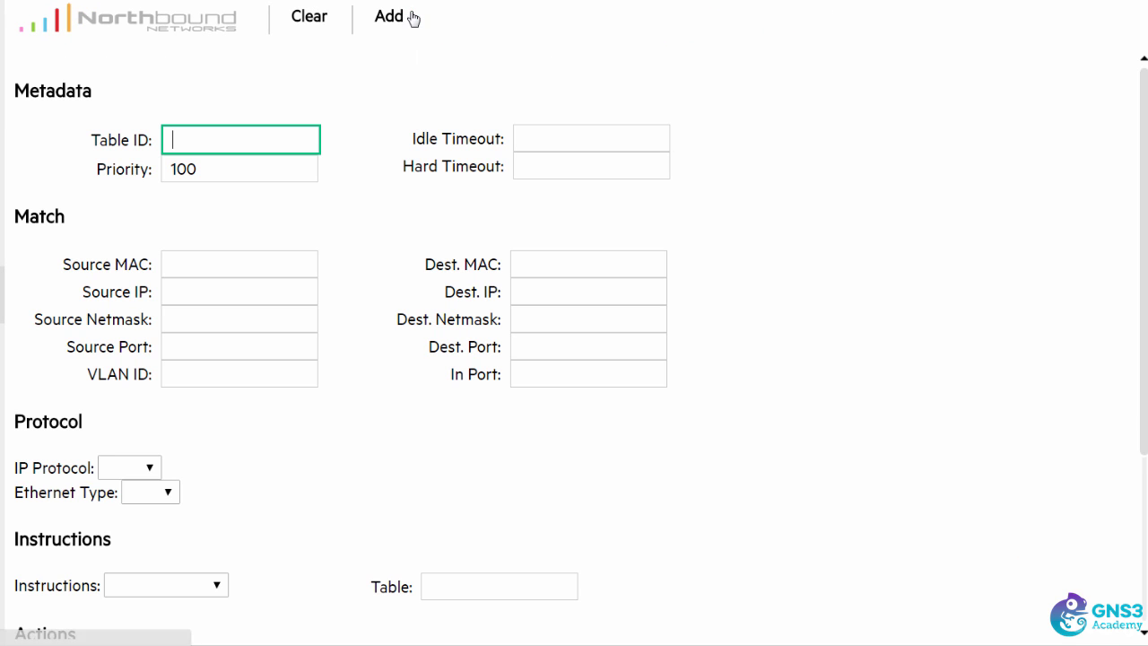
left_click(529, 372)
type("1")
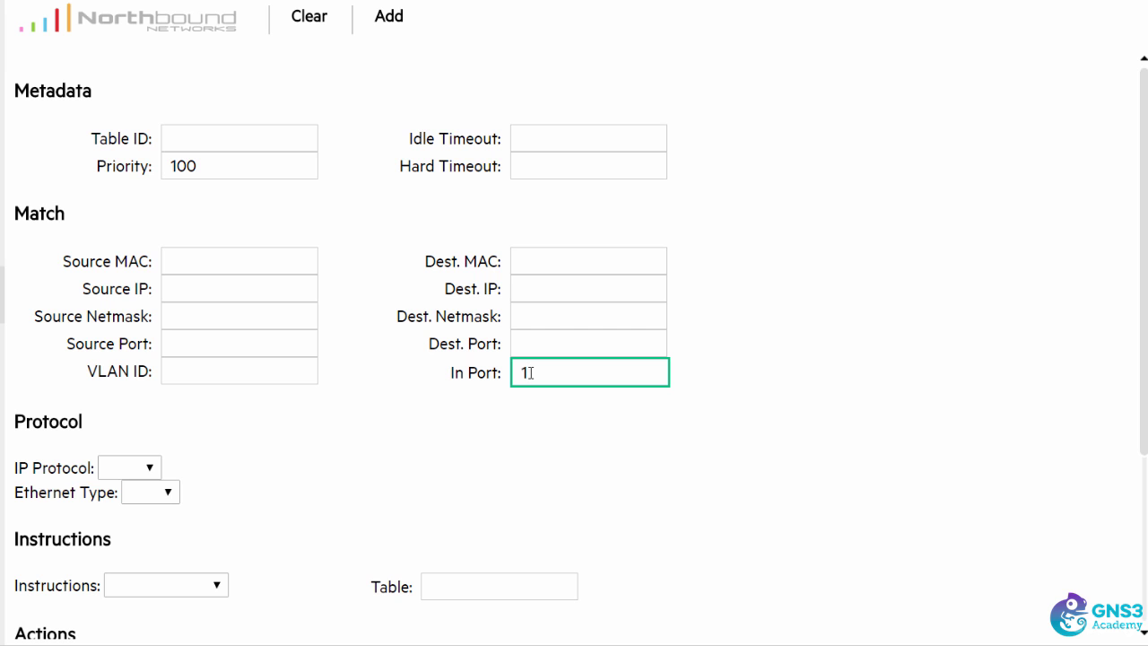
left_click(226, 136)
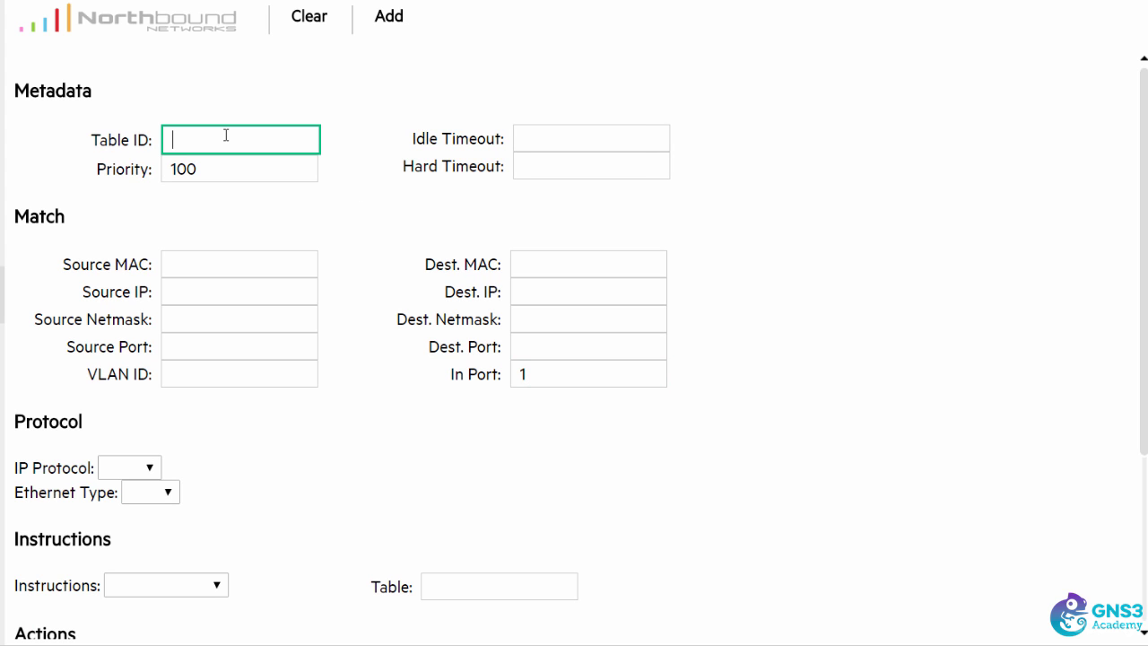
type("0")
scroll(226, 135, "down", 5)
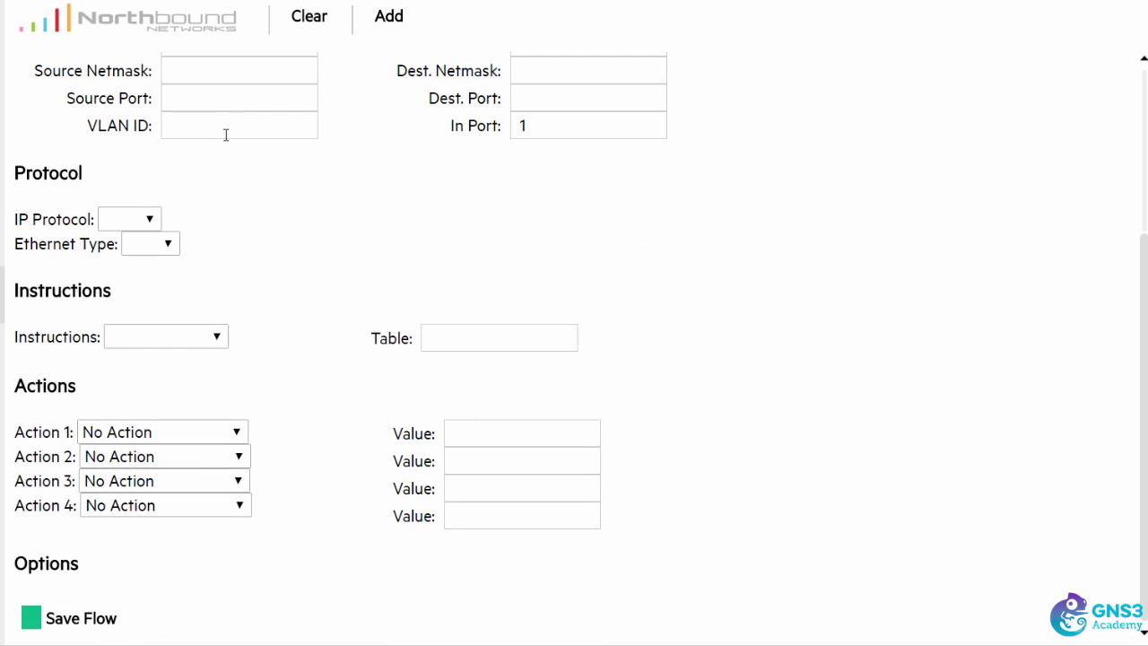
Give the flow an Apply Actions Output to Port 2 action and mark it Save Flow.
left_click(174, 337)
left_click(157, 404)
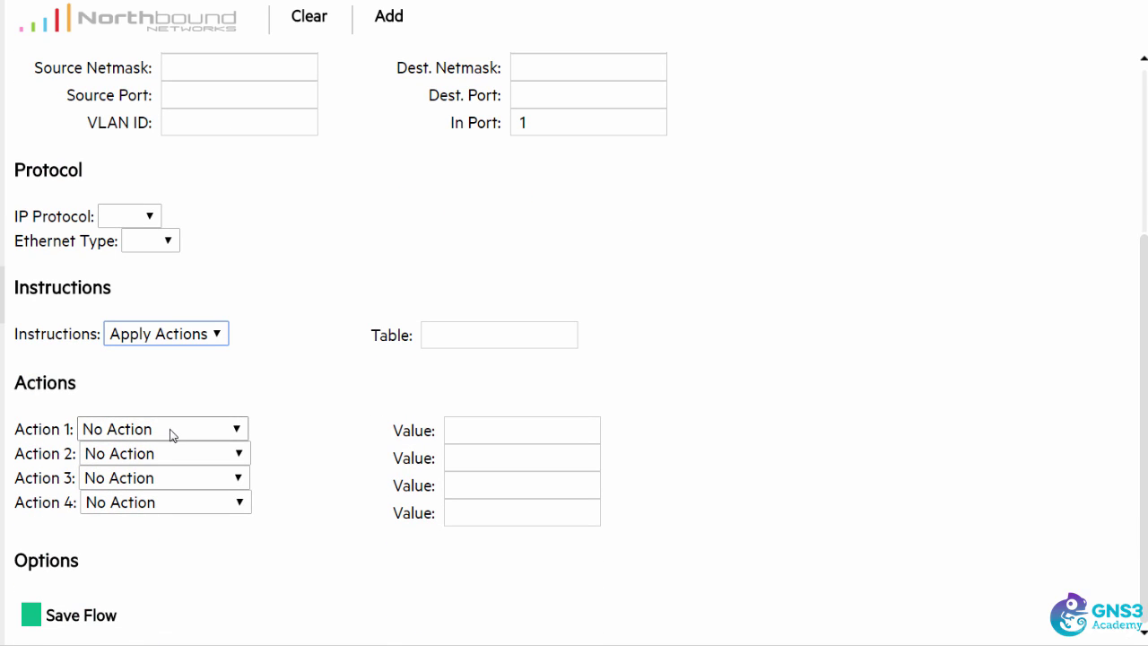
left_click(196, 437)
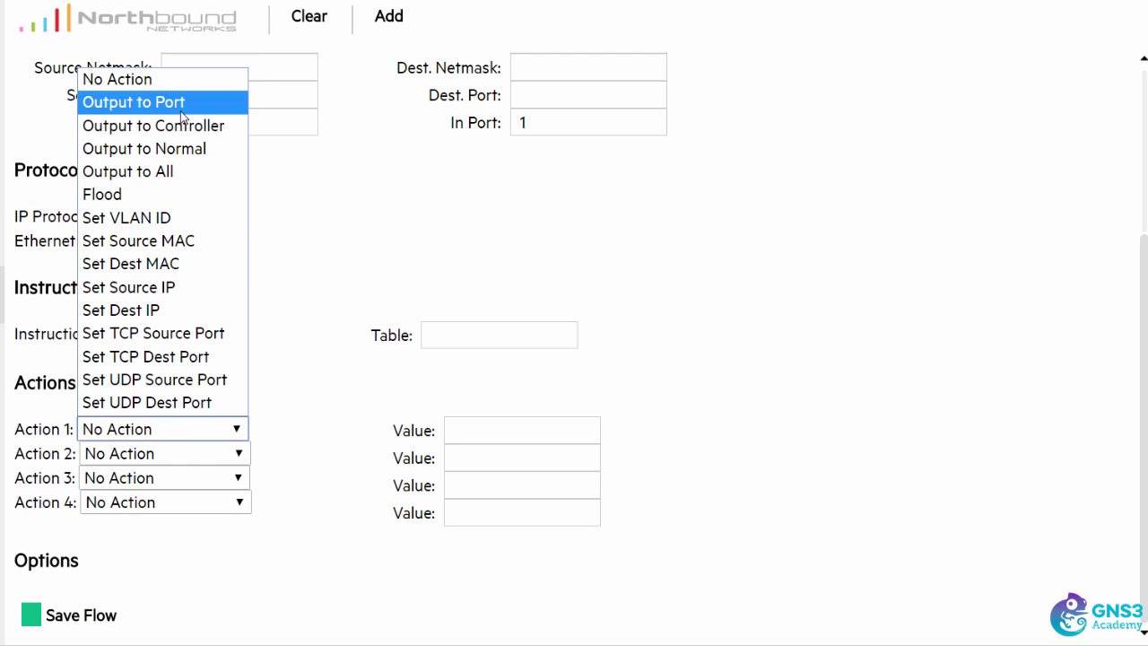
left_click(149, 102)
left_click(534, 431)
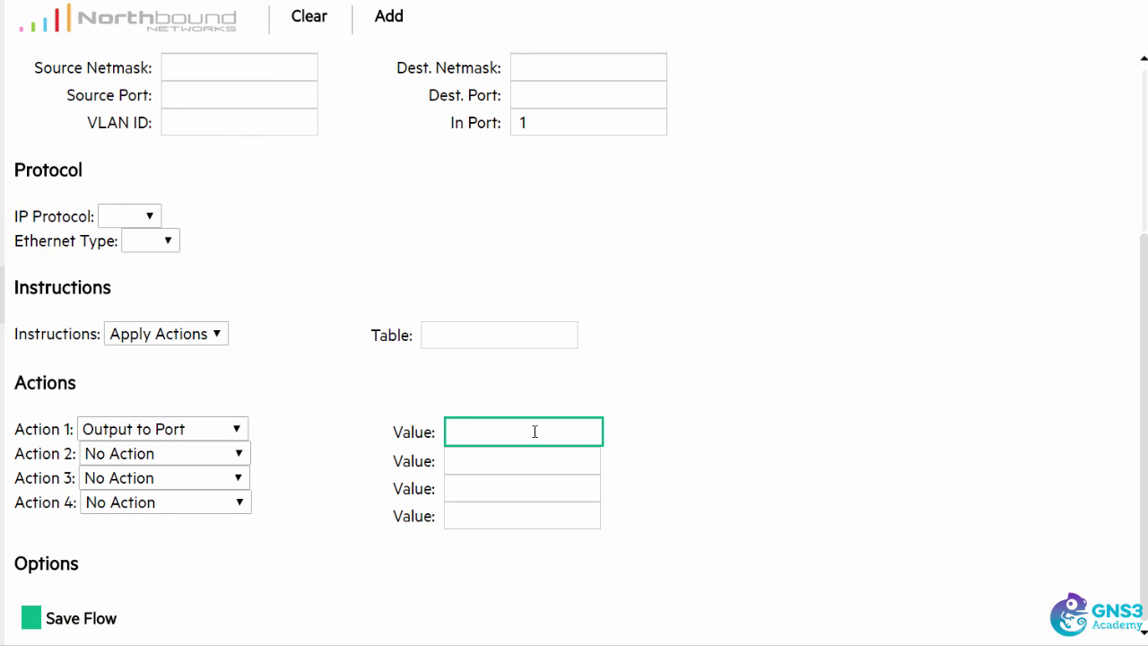
type("2")
left_click(31, 617)
scroll(191, 551, "up", 5)
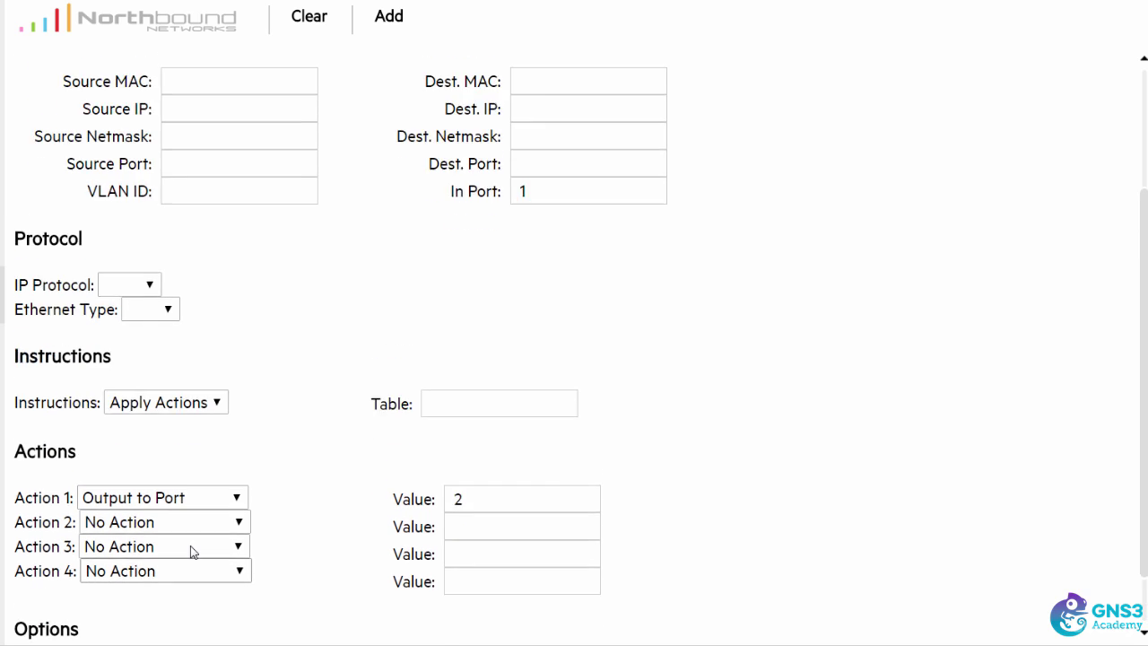
Submit the port 1→2 flow and refresh until it counts 5 packets, while pings remain unreachable.
left_click(399, 25)
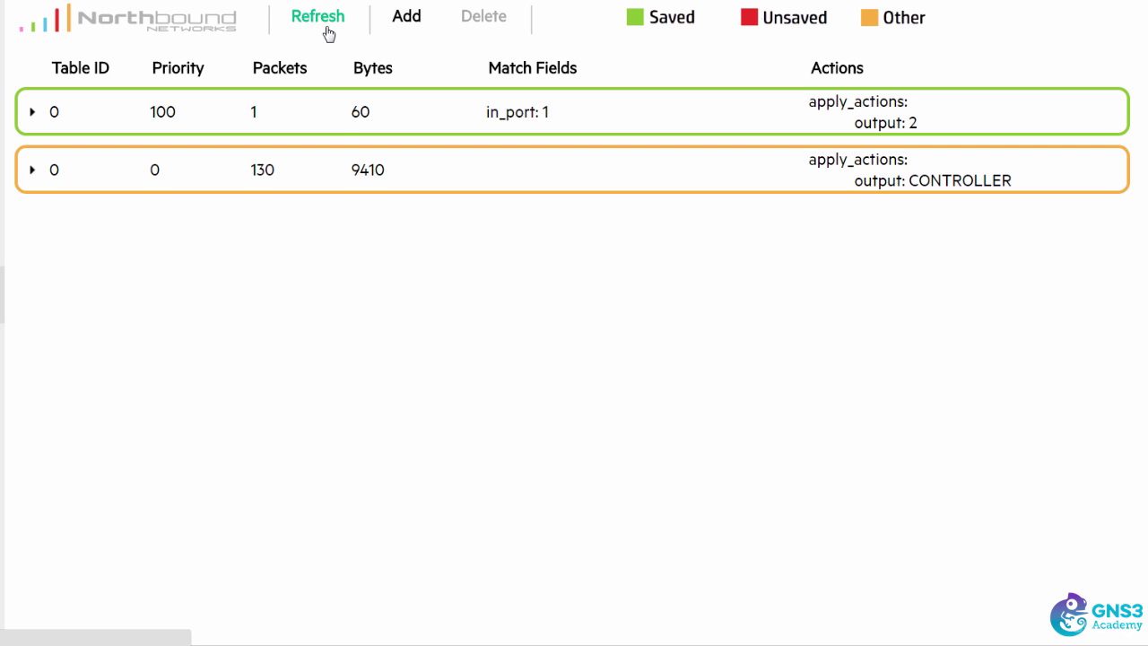
left_click(328, 33)
left_click(328, 33)
left_click(328, 33)
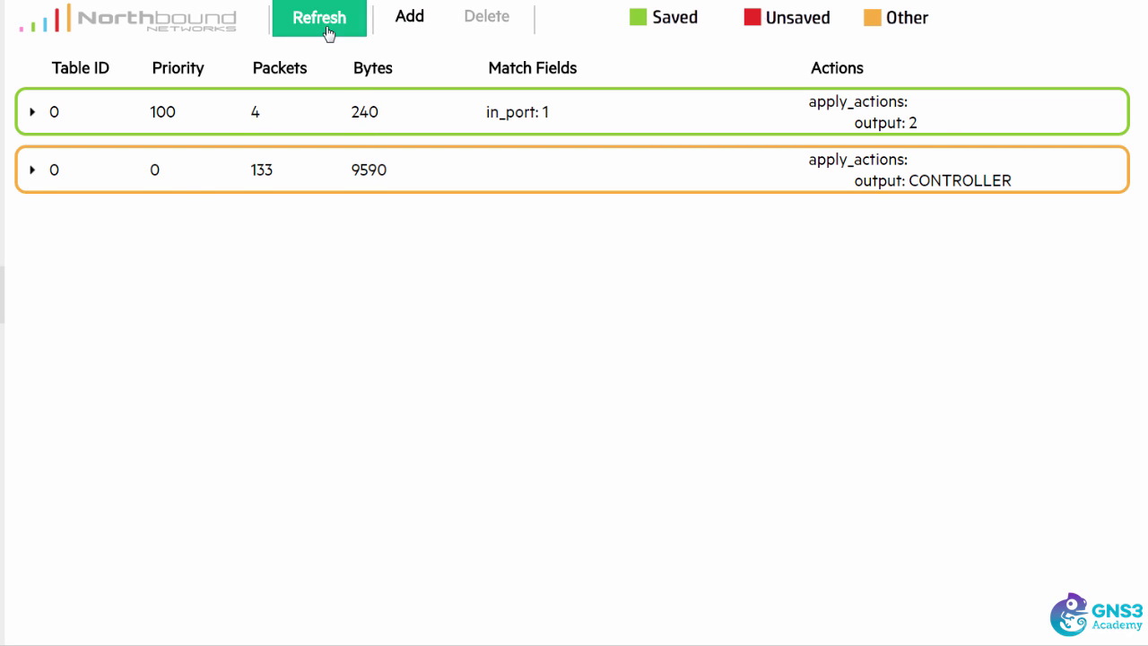
left_click(328, 33)
left_click(328, 33)
key("alt+Tab")
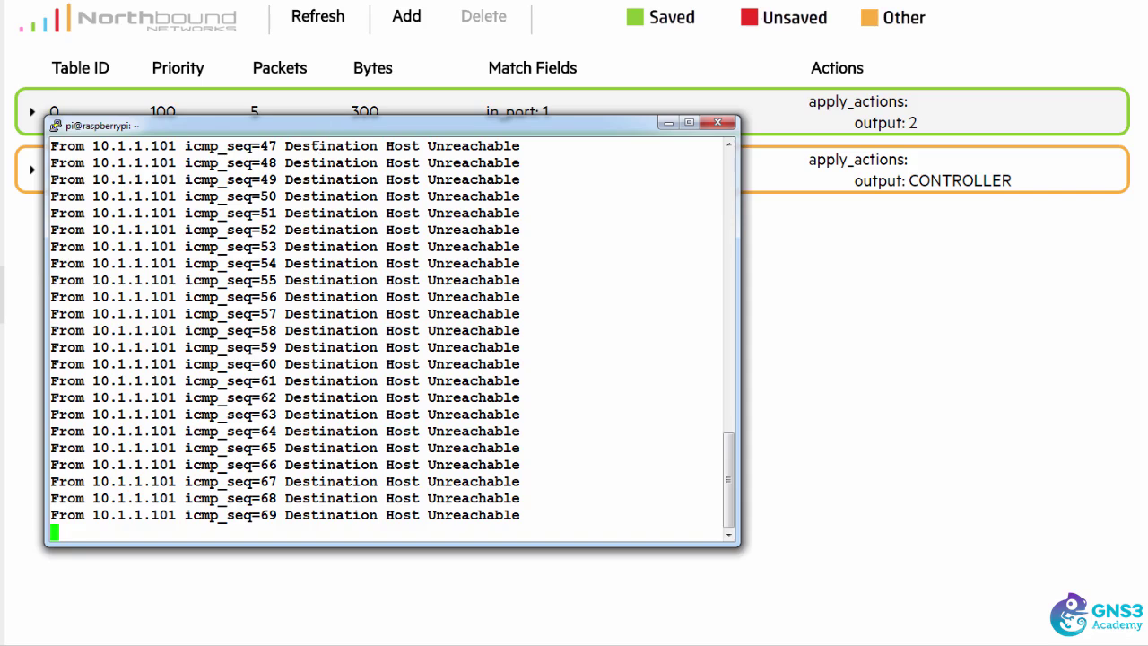
left_click_drag(314, 130, 319, 217)
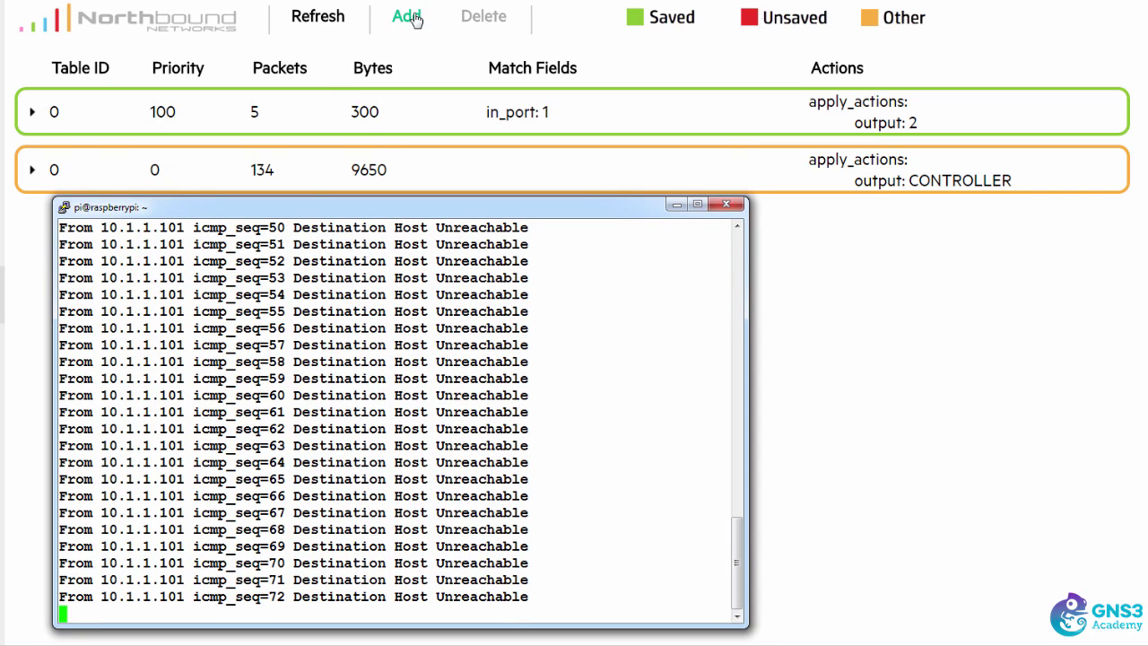
Start a second flow with Table ID 0 matching In Port 2.
left_click(408, 18)
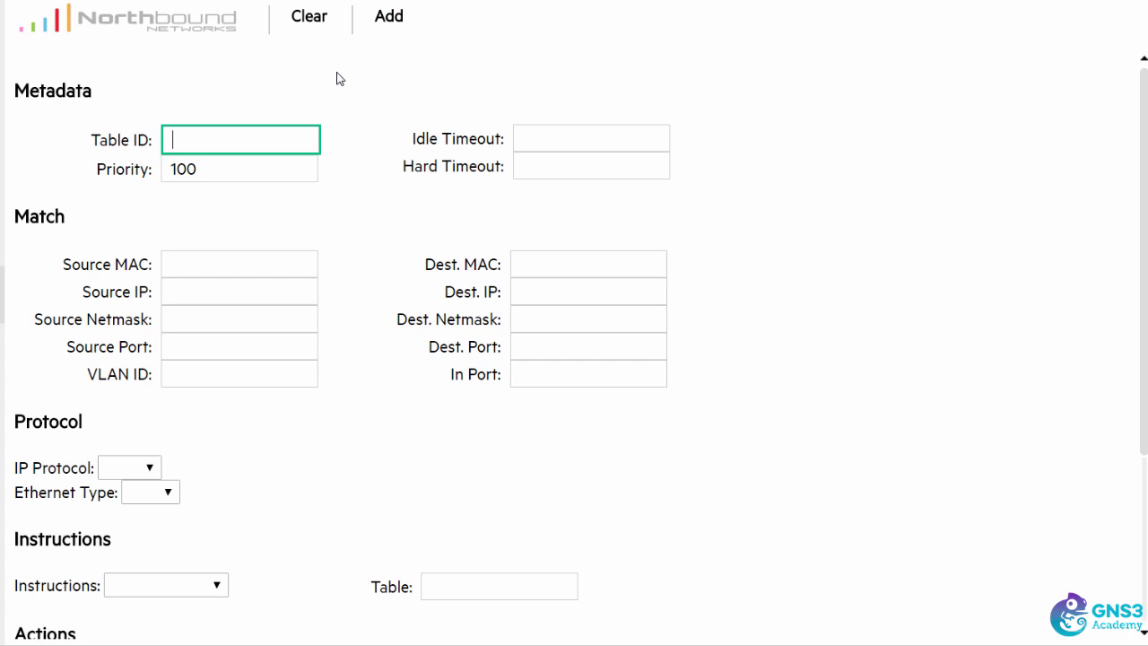
type("0")
left_click(543, 364)
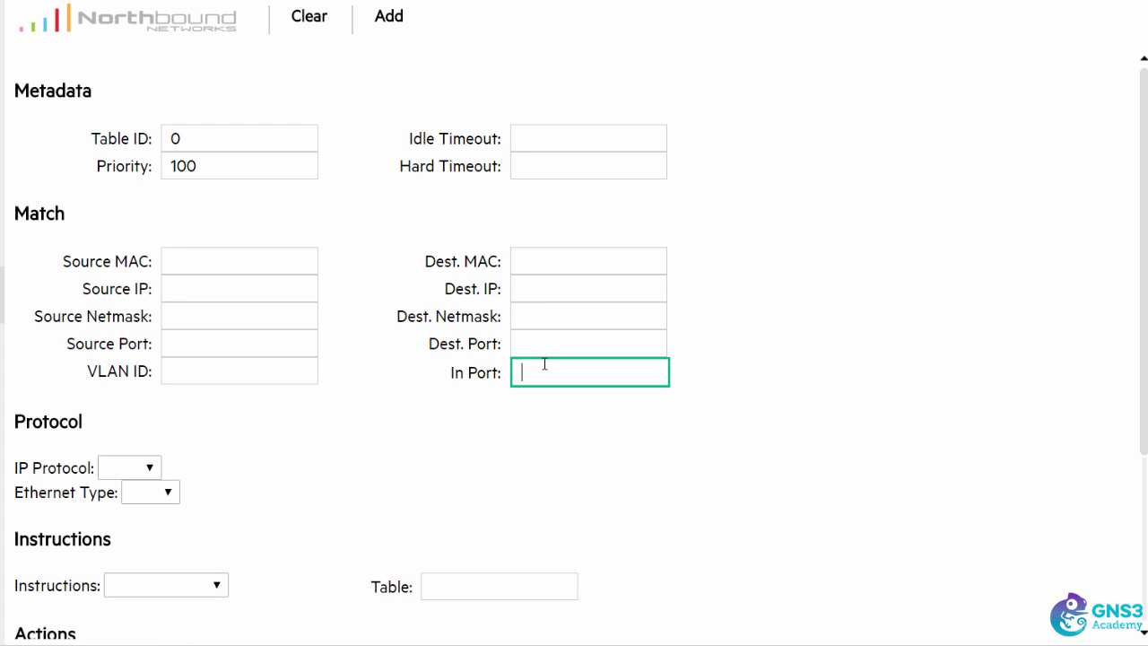
type("2")
scroll(508, 377, "down", 3)
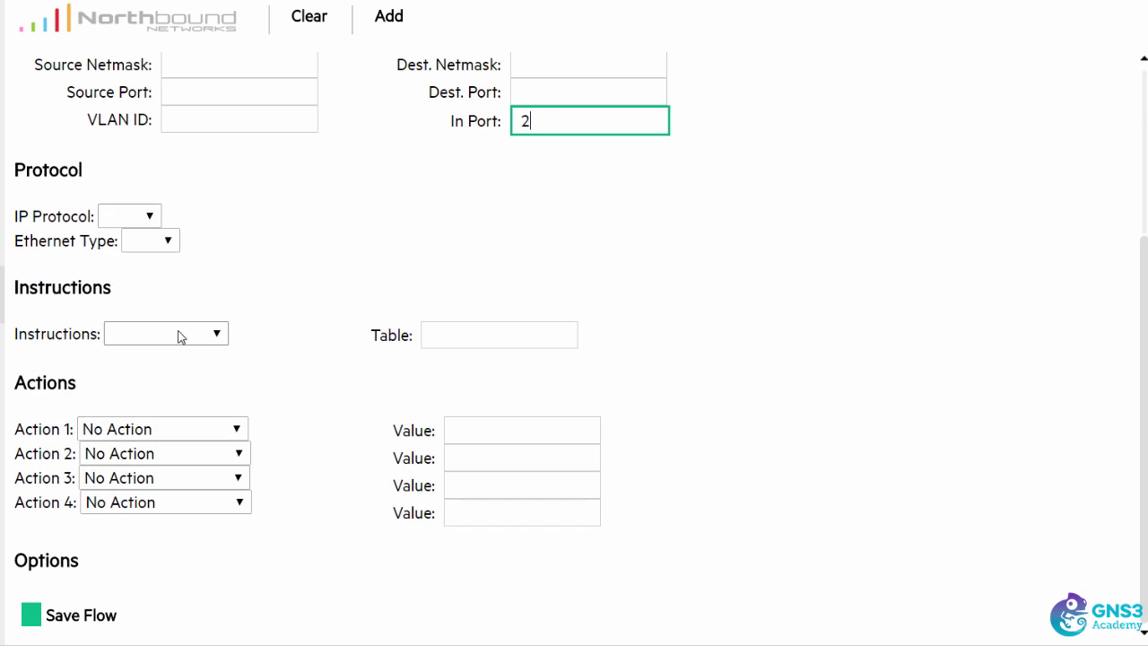
Set Apply Actions Output to Port 1, save and submit the flow, then check the pings.
left_click(178, 336)
left_click(157, 402)
left_click(146, 429)
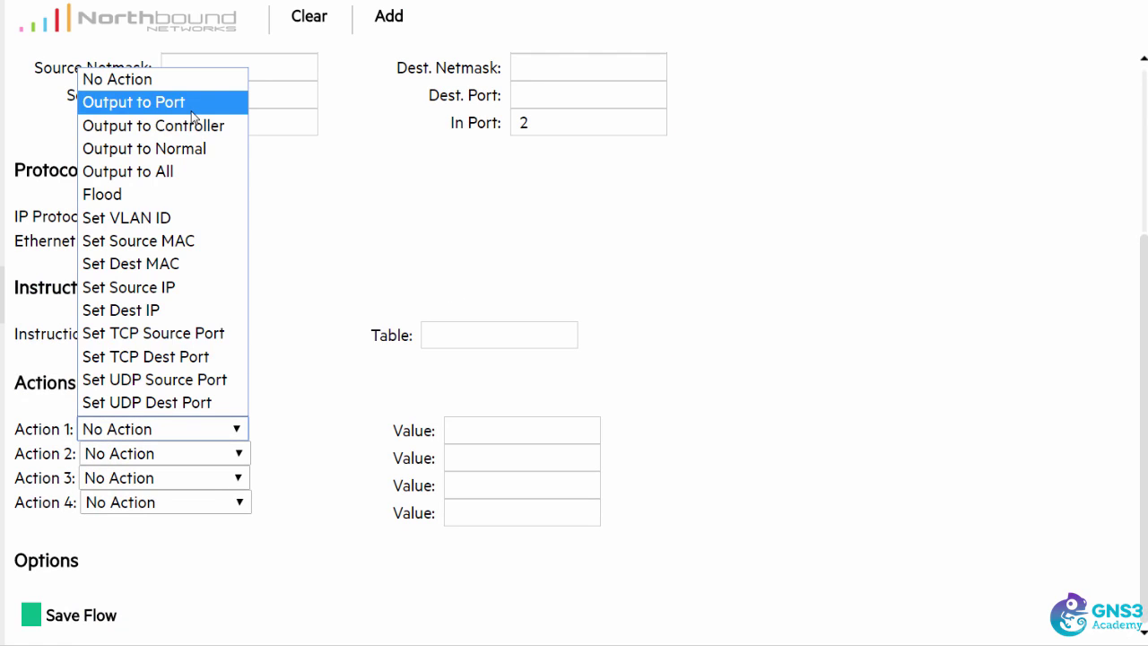
left_click(191, 113)
left_click(477, 423)
type("1")
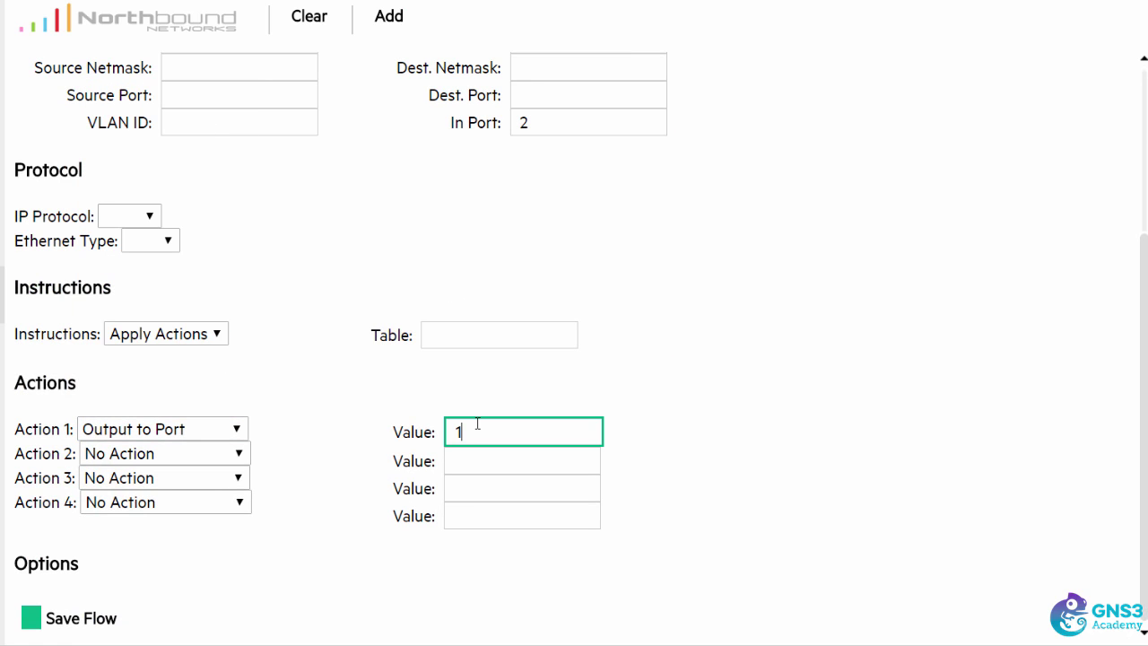
left_click(31, 617)
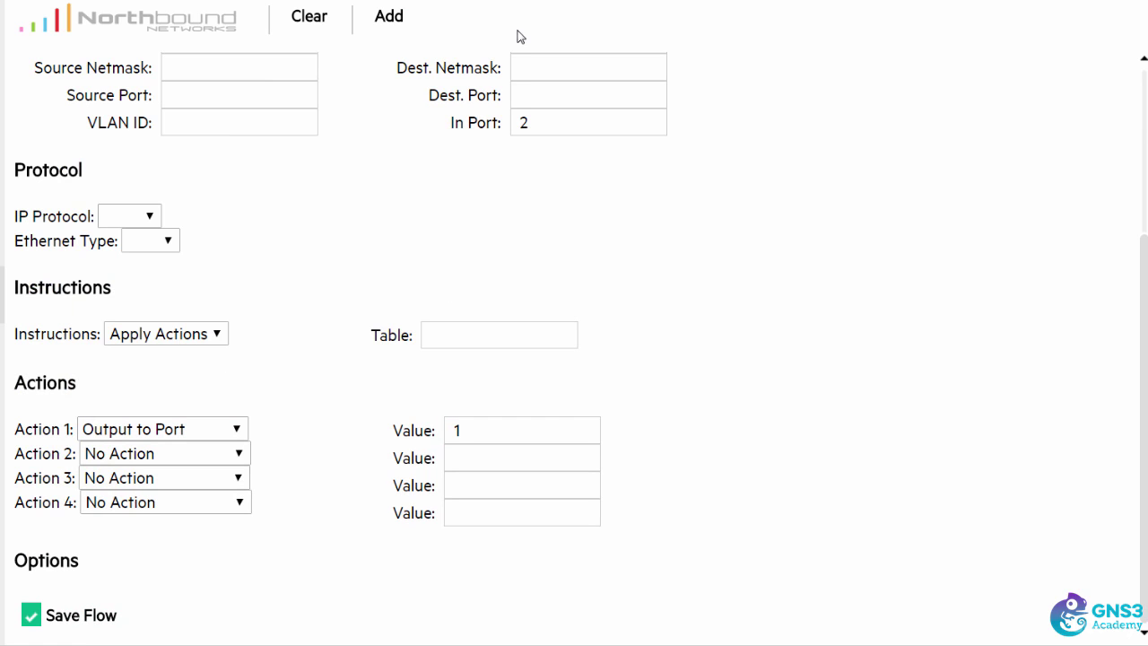
left_click(391, 16)
key("alt+Tab")
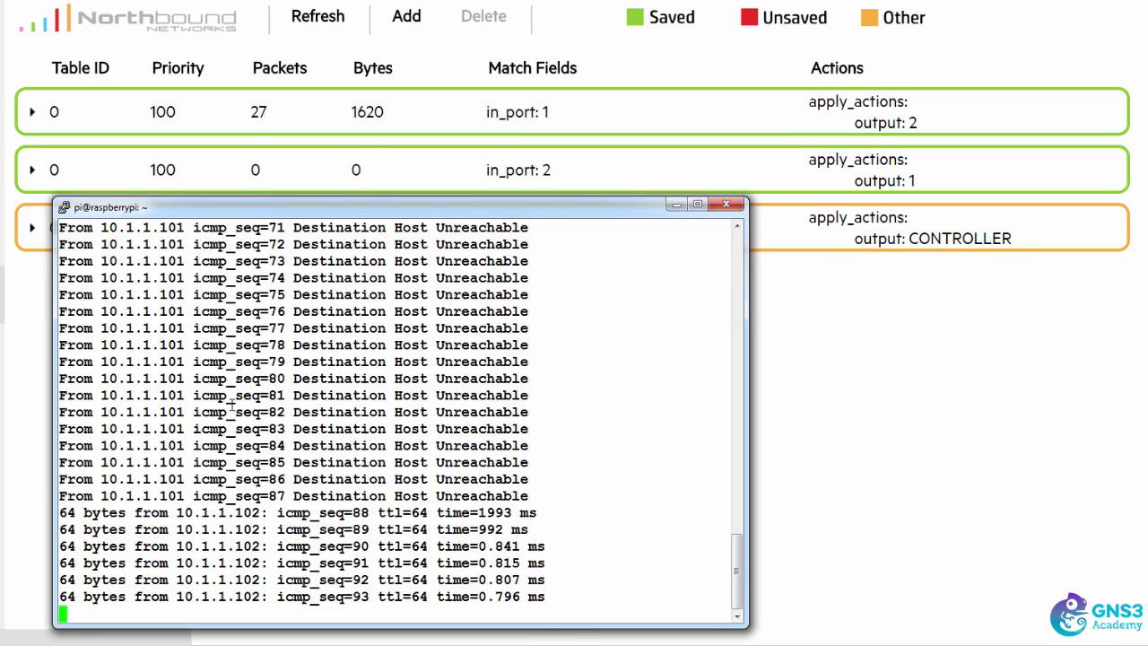
Refresh the flow table repeatedly to watch both port-forwarding flows' counters rise.
left_click(327, 20)
left_click(328, 22)
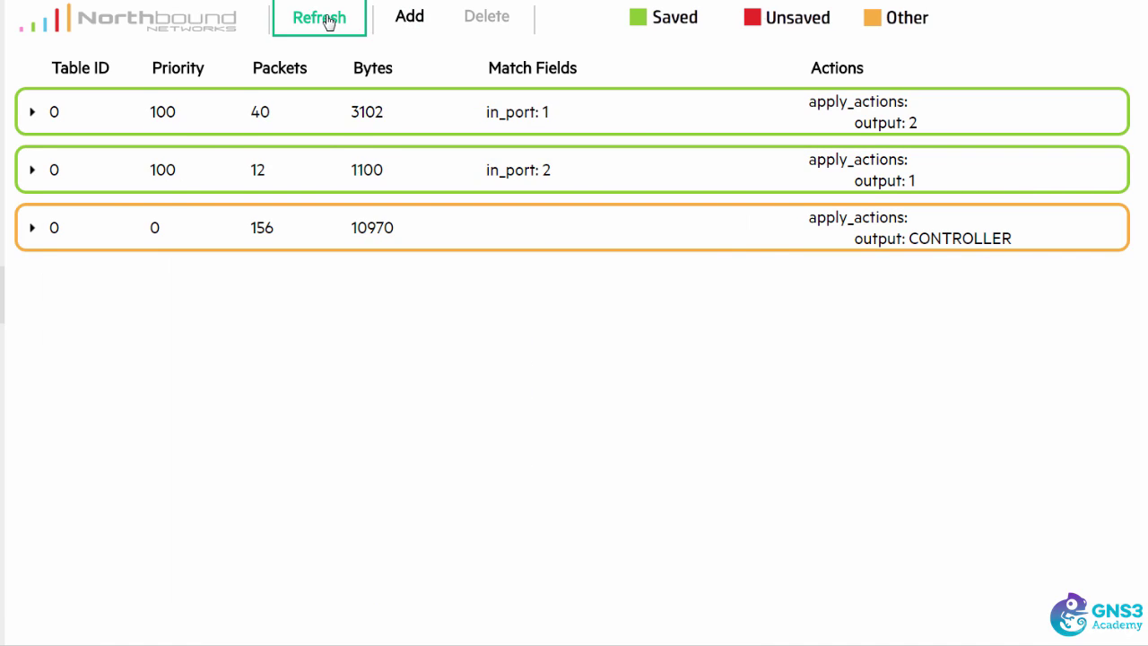
left_click(328, 22)
key("alt+Tab")
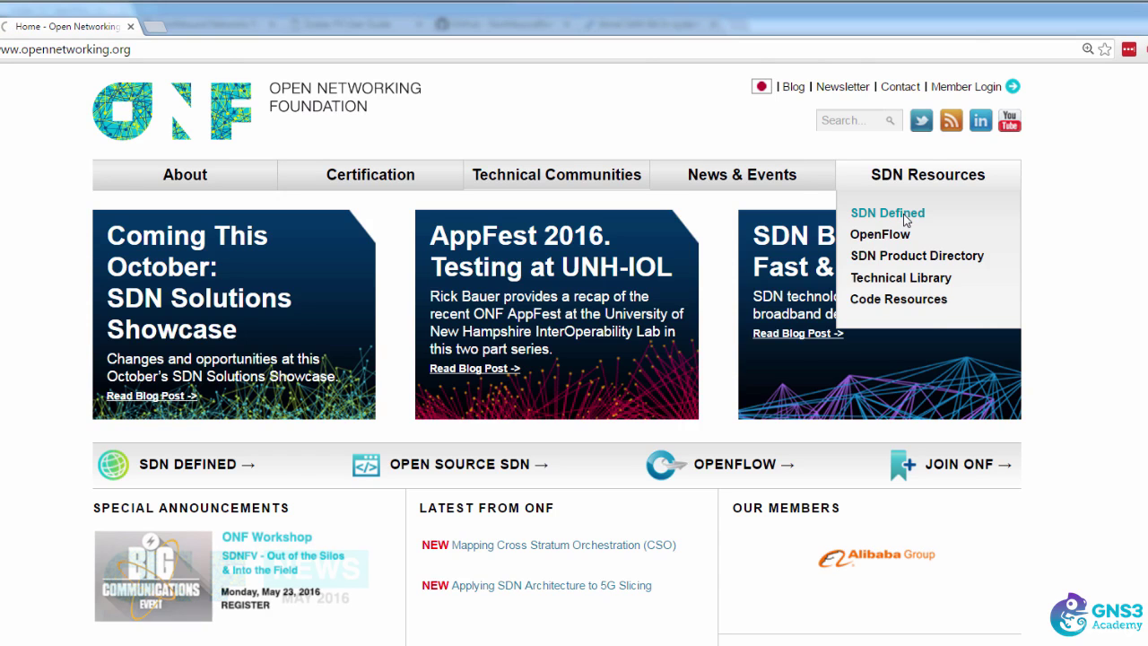
Open the SDN Definition page and scroll down through it.
left_click(904, 216)
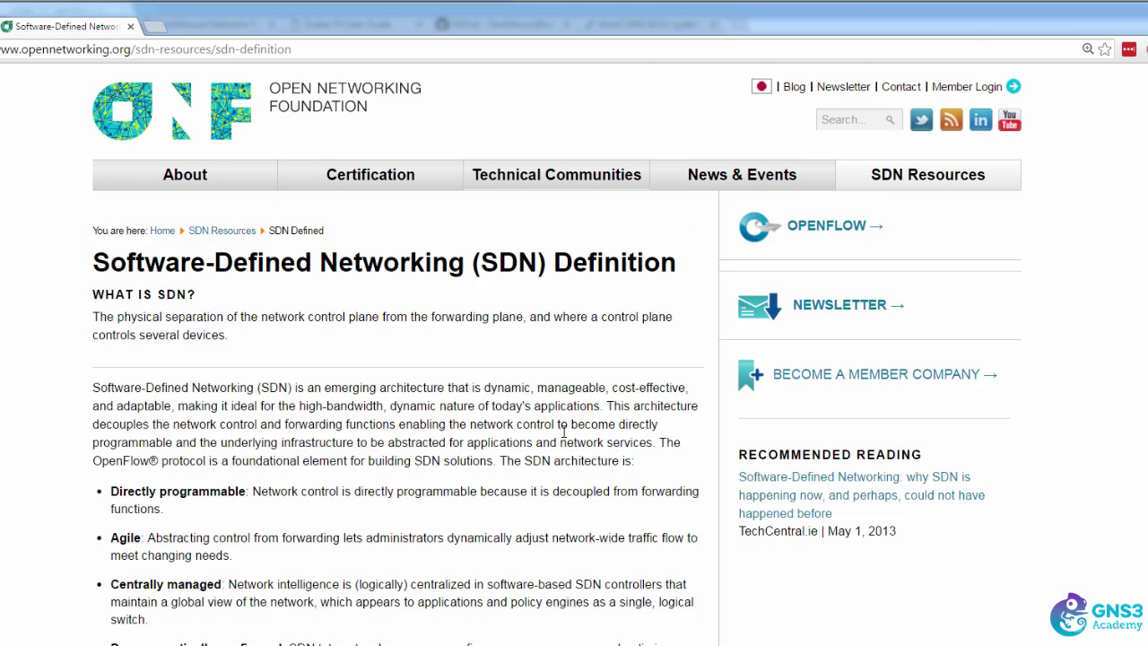
scroll(565, 437, "down", 6)
scroll(565, 437, "down", 2)
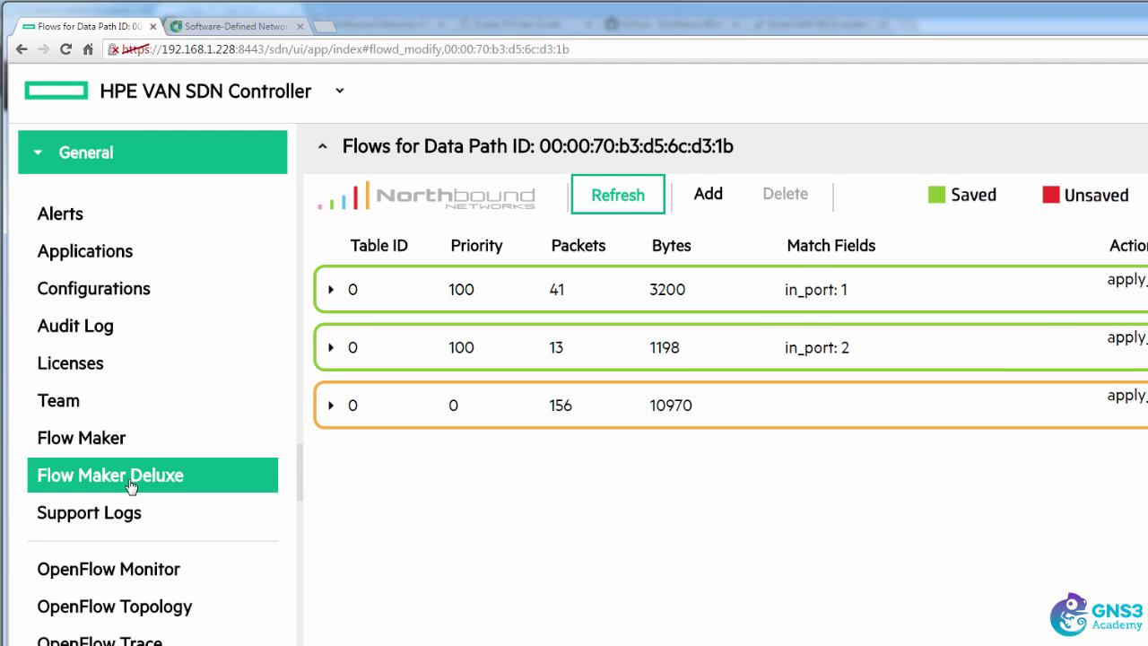
Compare the port 1 and port 2 flows in Flow Maker and Flow Maker Deluxe, confirm the ping is still running, and refresh the counters to 203 and 173 packets.
left_click(131, 439)
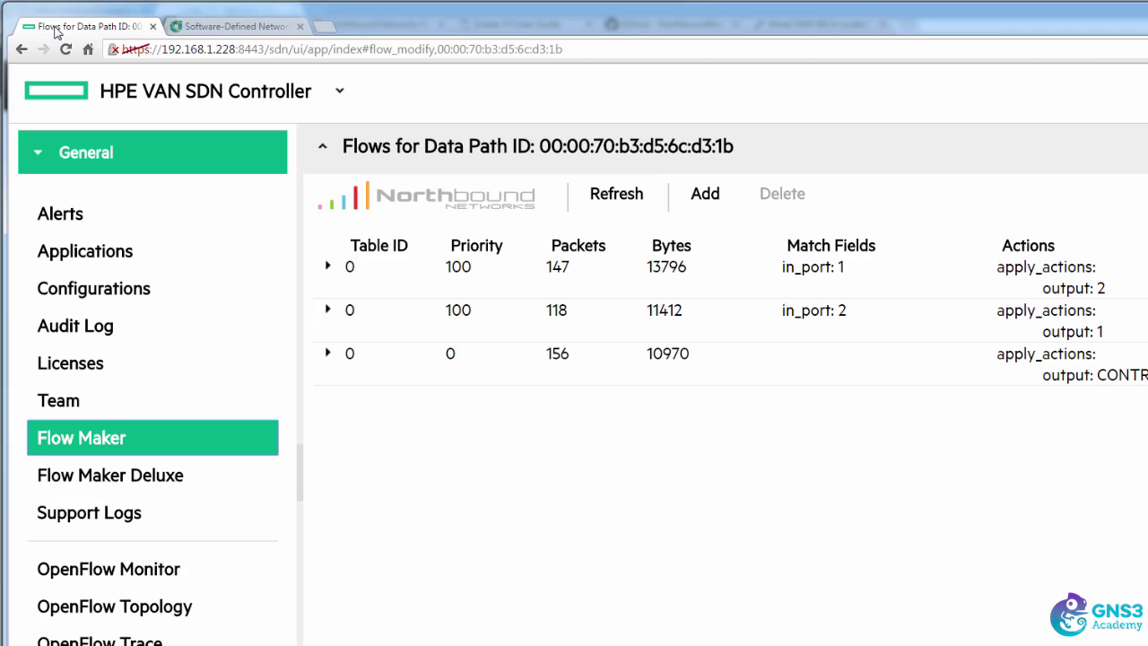
key("alt+Tab")
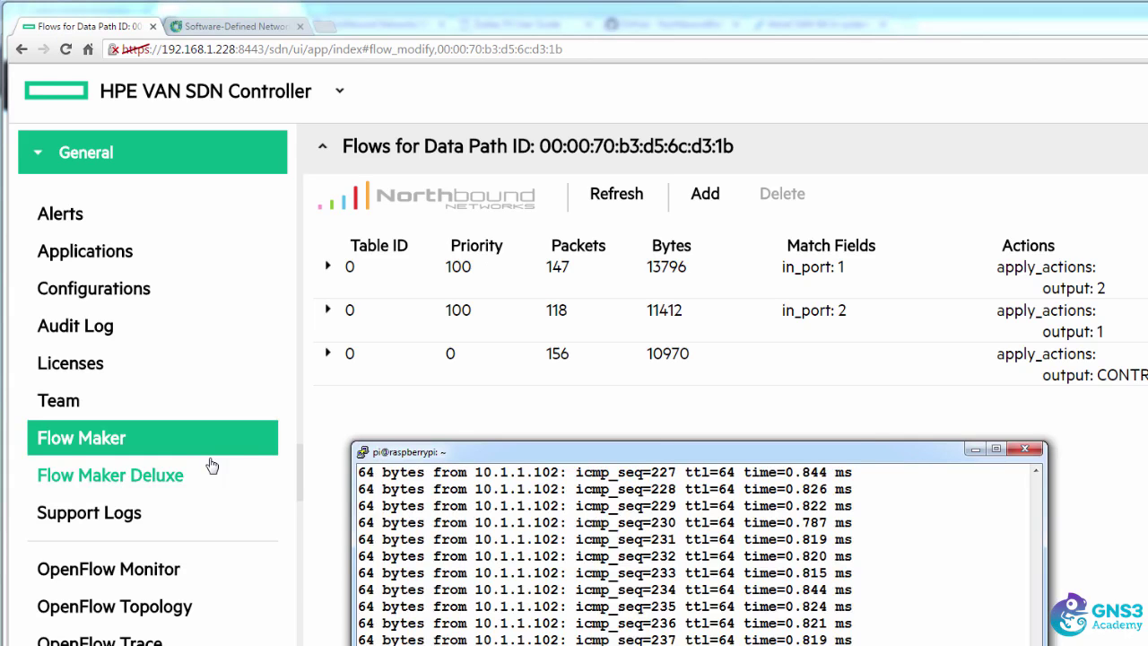
left_click(212, 464)
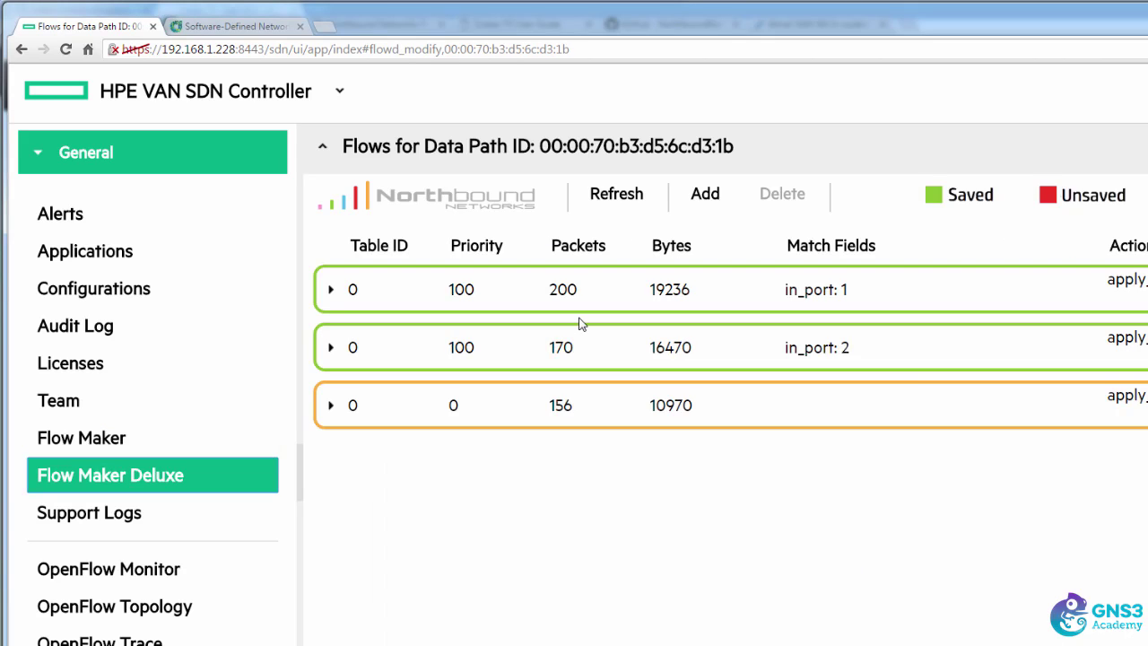
left_click(621, 192)
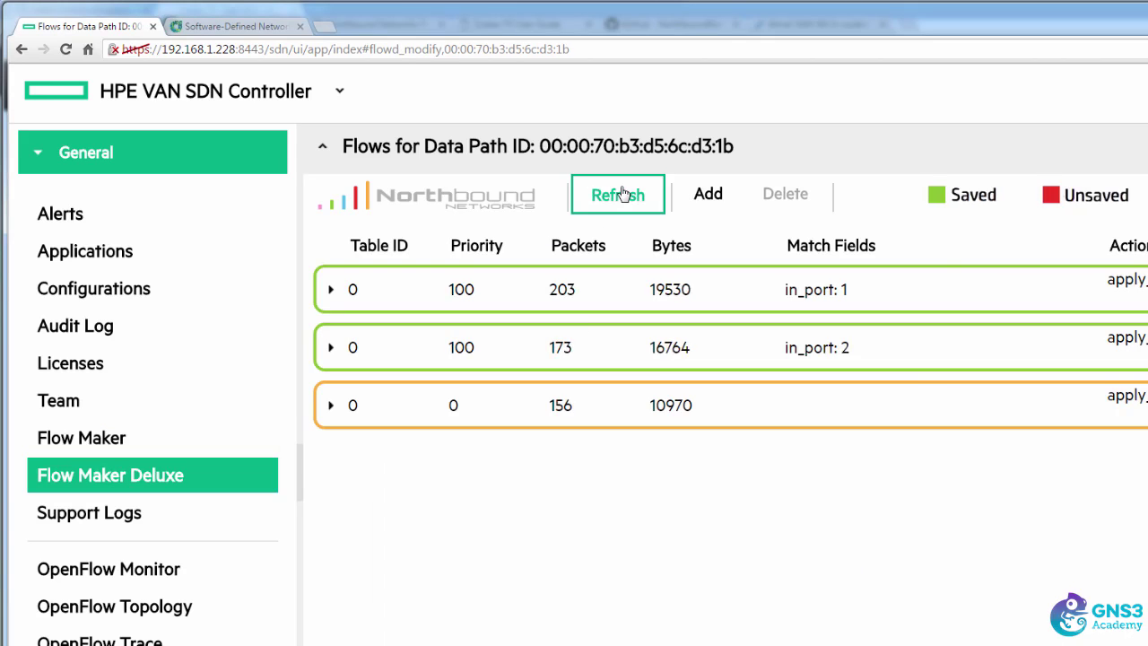